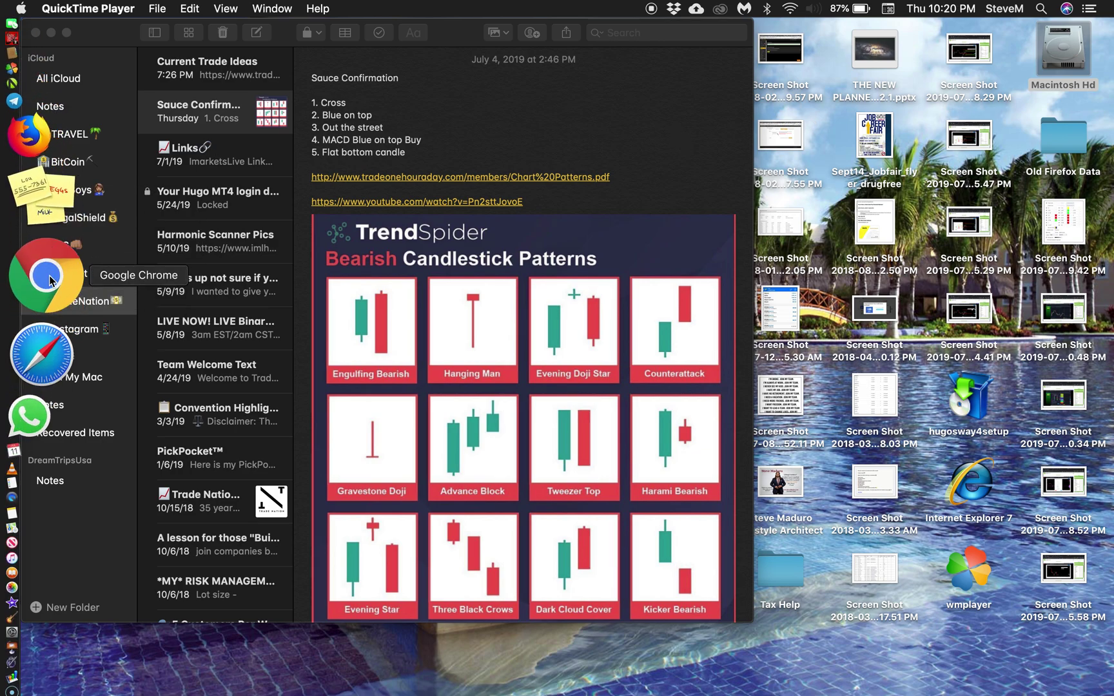
Show Chrome's SearchMine page, review the About SearchMine contact details, and open a new tab loading SearchMine.
left_click(46, 278)
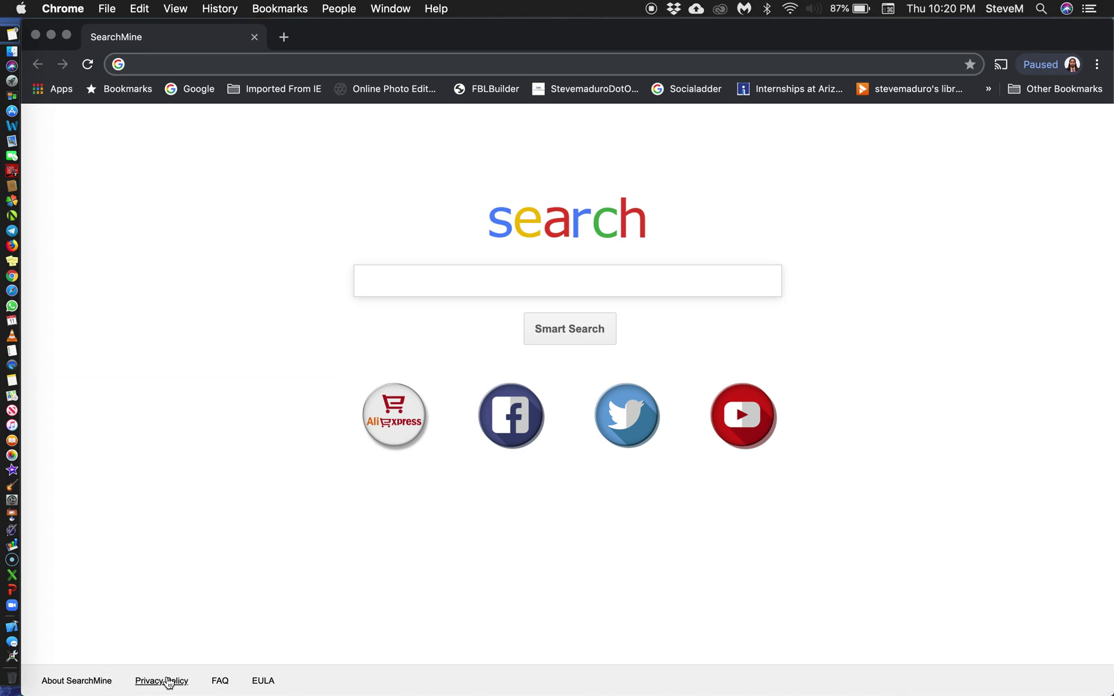
left_click(98, 680)
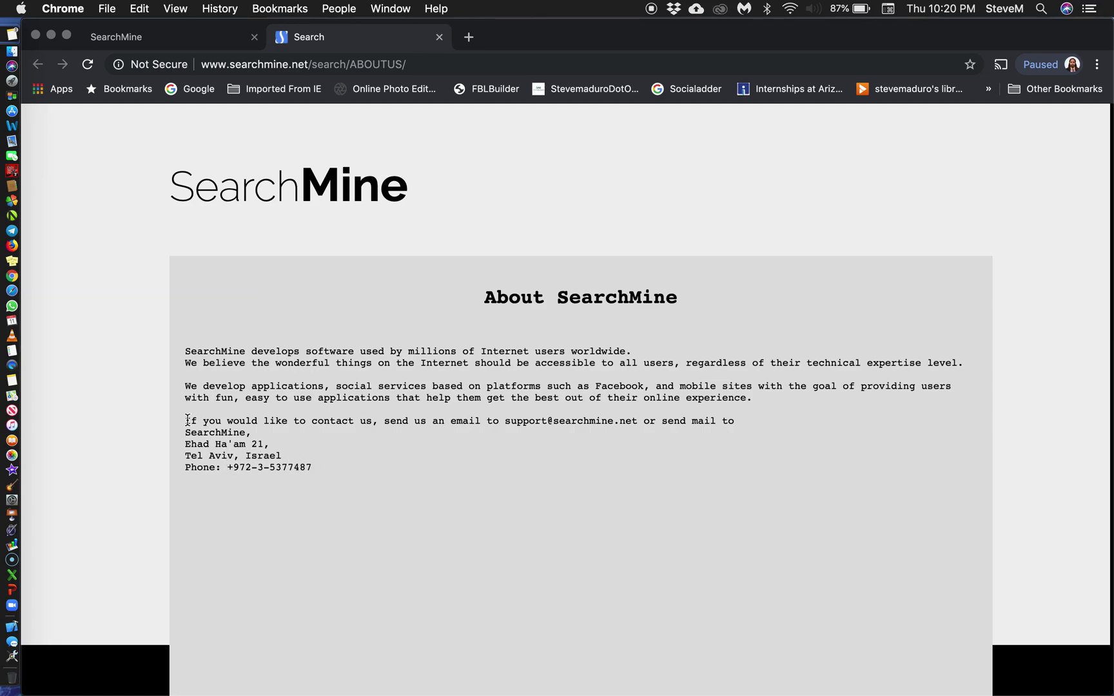
left_click_drag(187, 420, 325, 472)
left_click(366, 471)
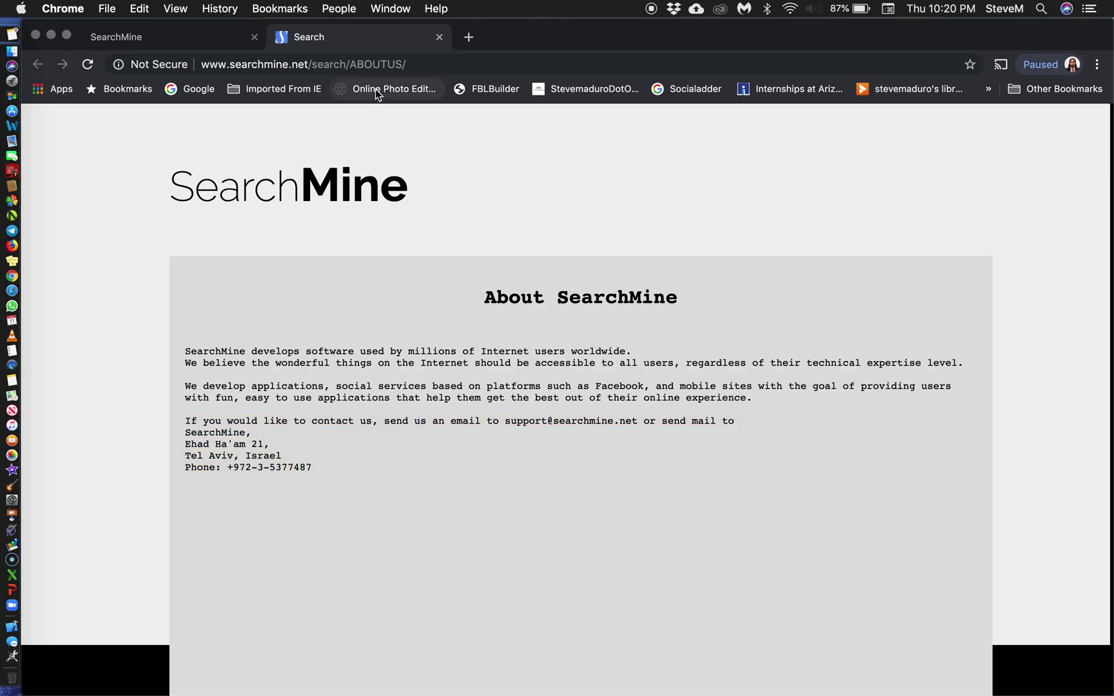
left_click(468, 37)
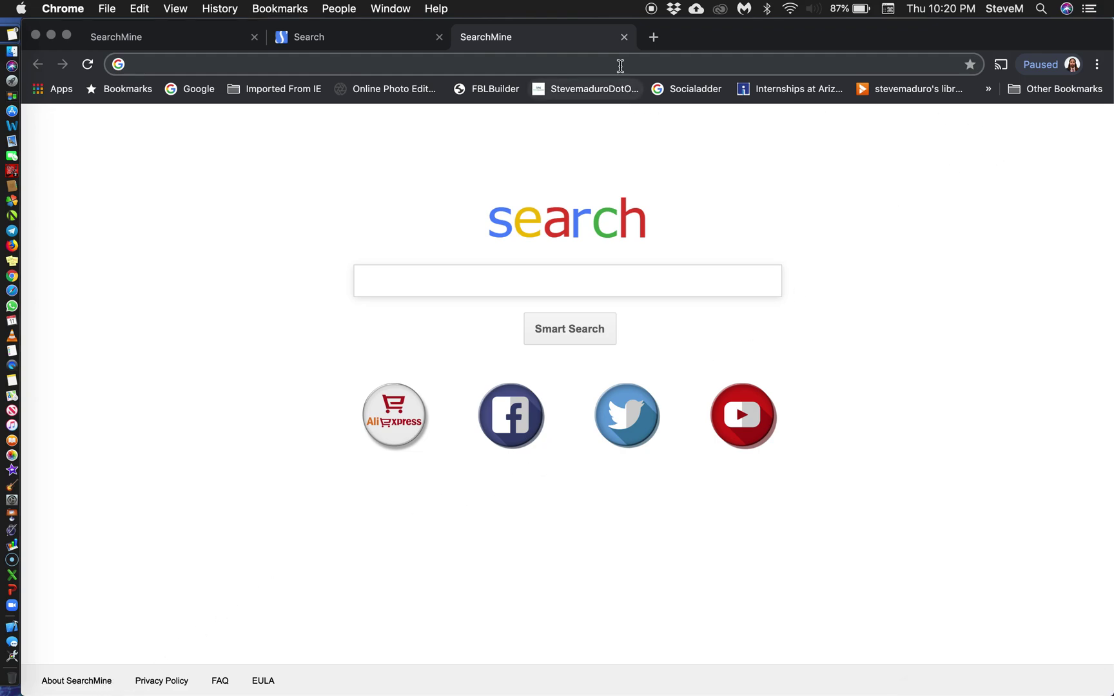
Close the extra SearchMine tab, open Chrome Settings and check the 'browser is managed' notice.
left_click(624, 37)
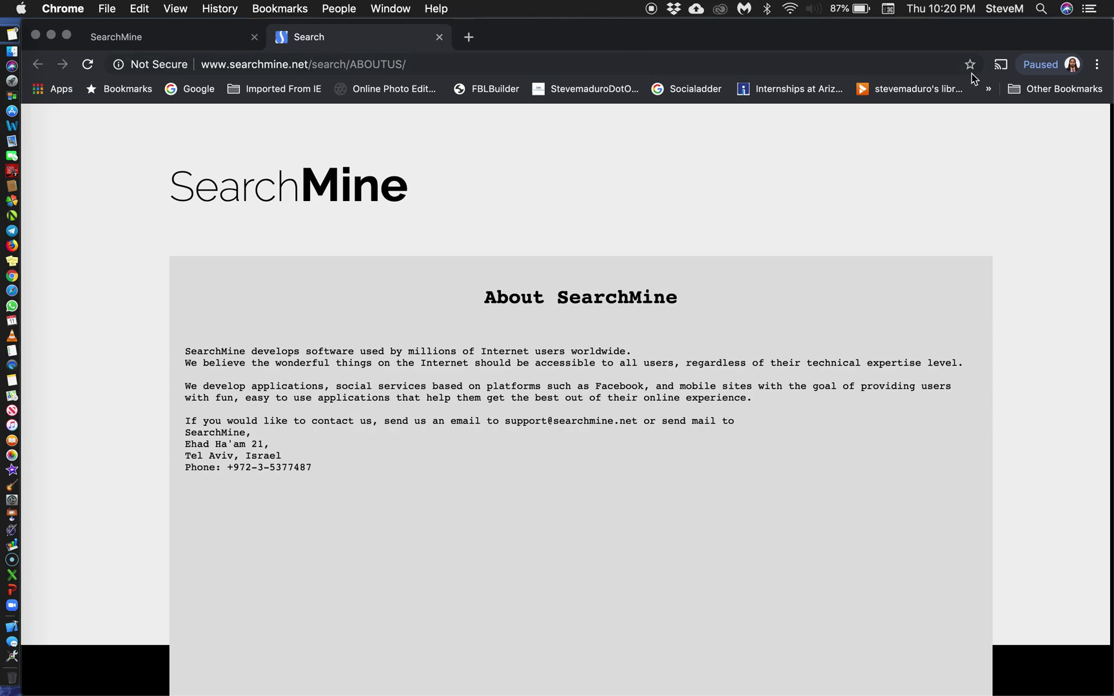
left_click(1100, 67)
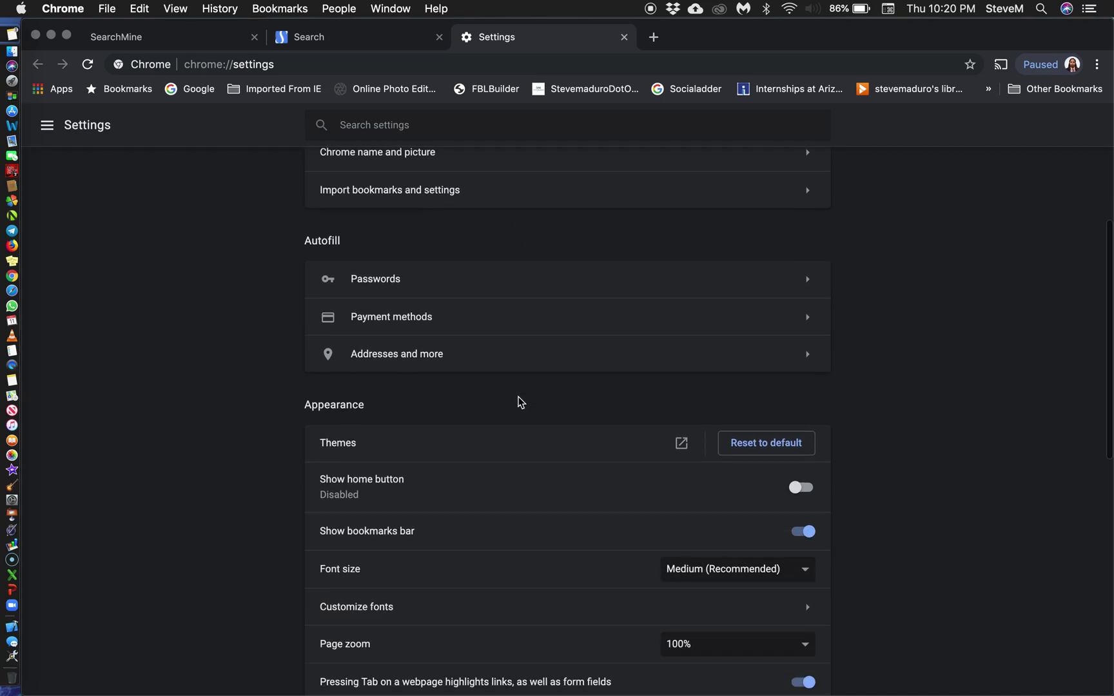
scroll(521, 403, "up", 3)
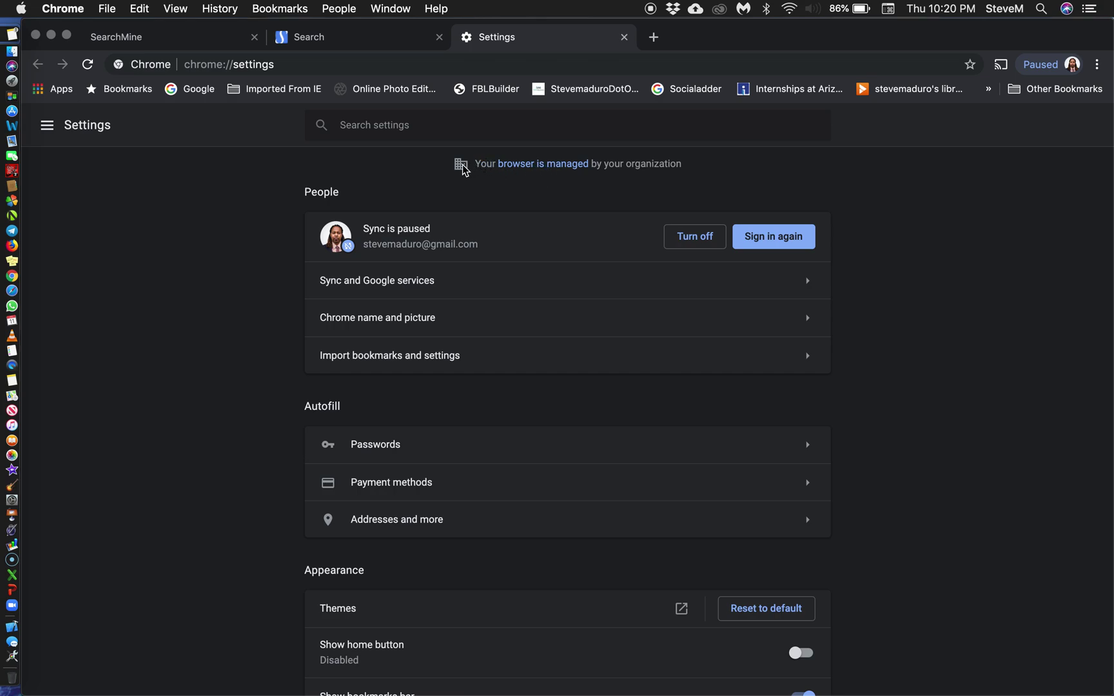
left_click_drag(455, 168, 676, 178)
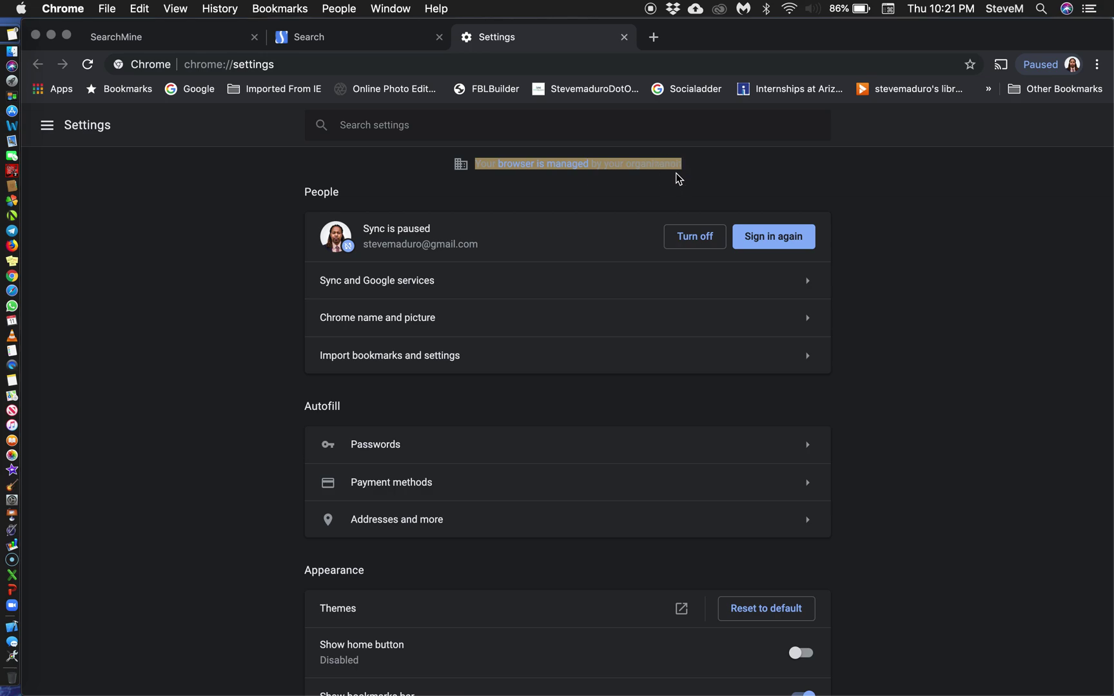
left_click(676, 177)
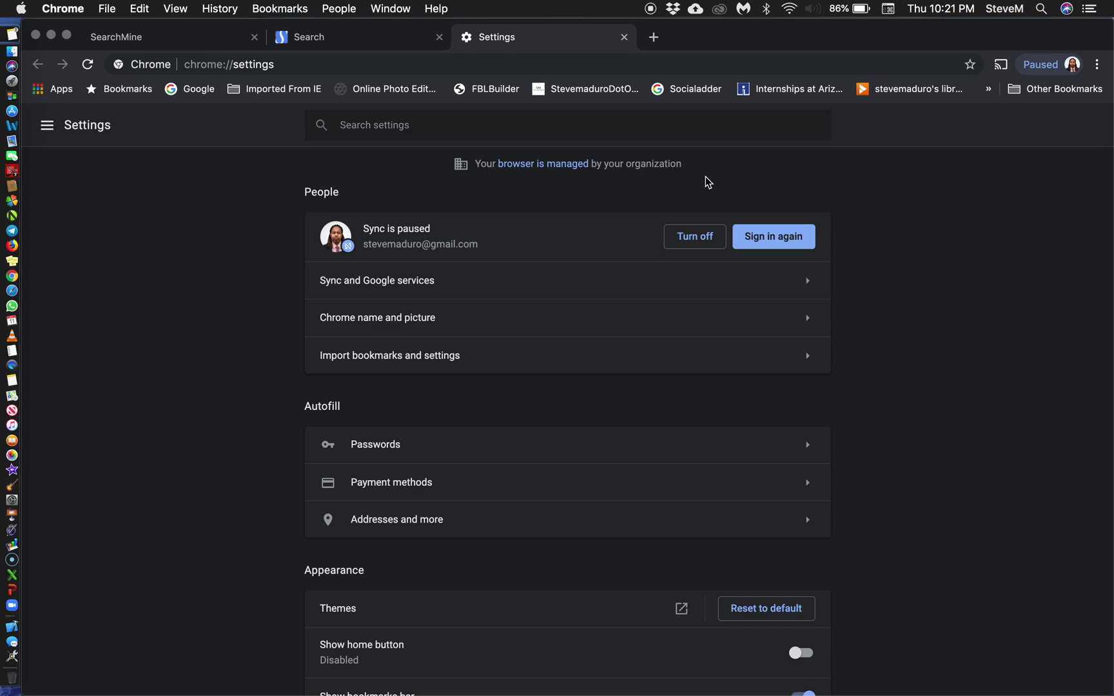
Scroll down to the Search engine section and open Manage search engines.
scroll(888, 293, "down", 2)
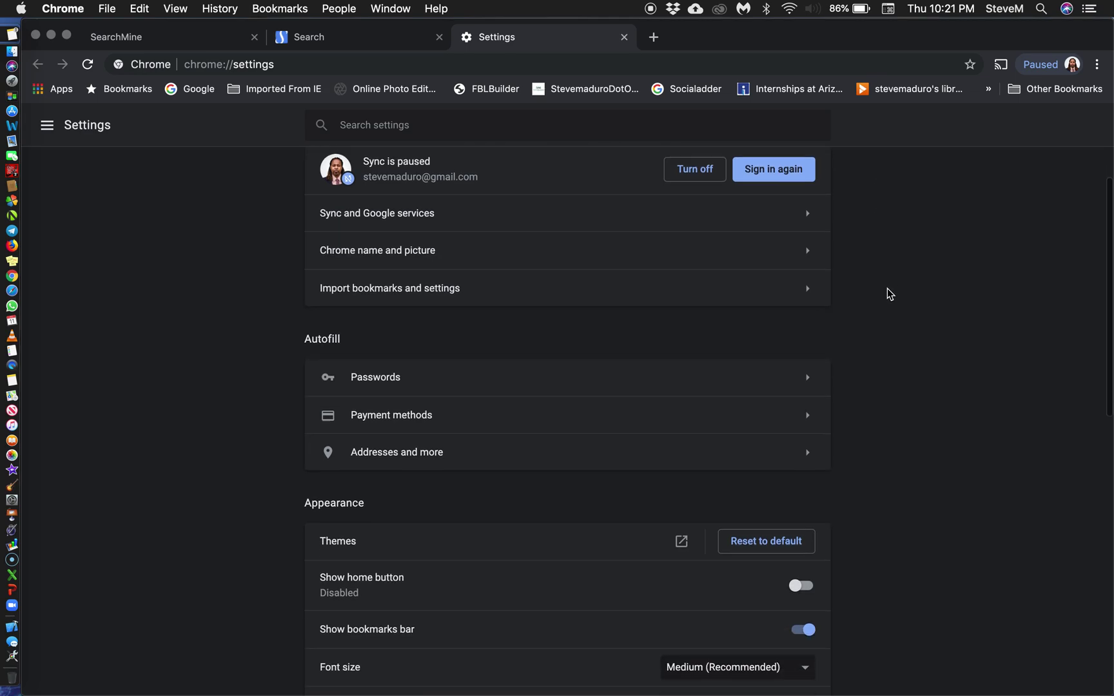
scroll(887, 288, "down", 15)
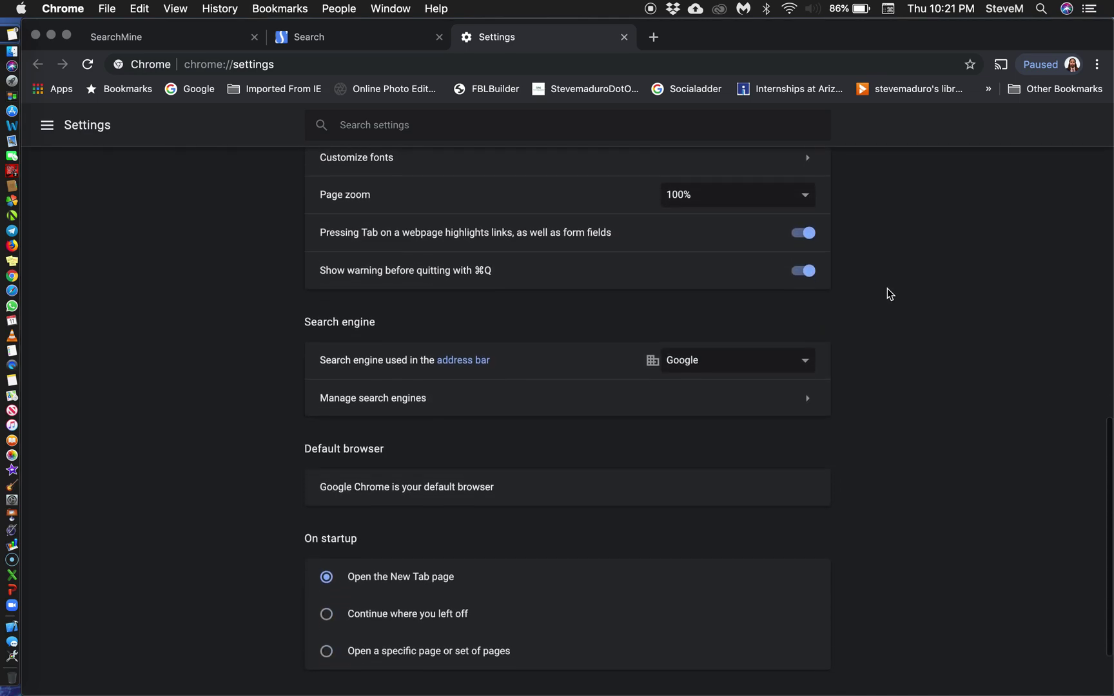
scroll(887, 288, "down", 2)
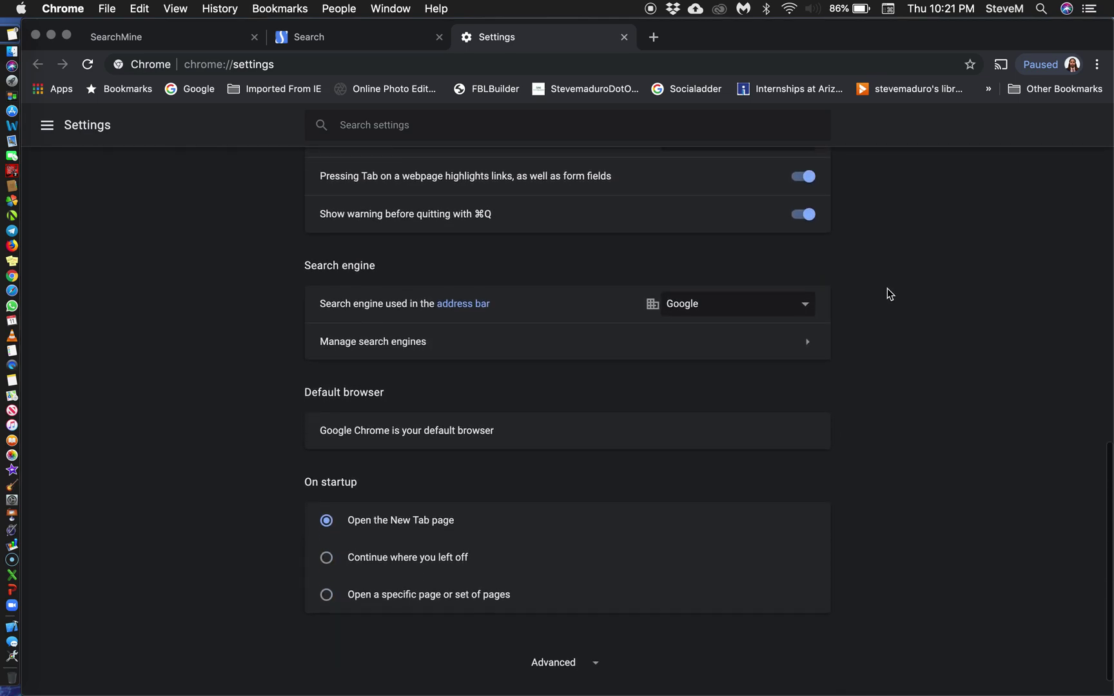
left_click(815, 347)
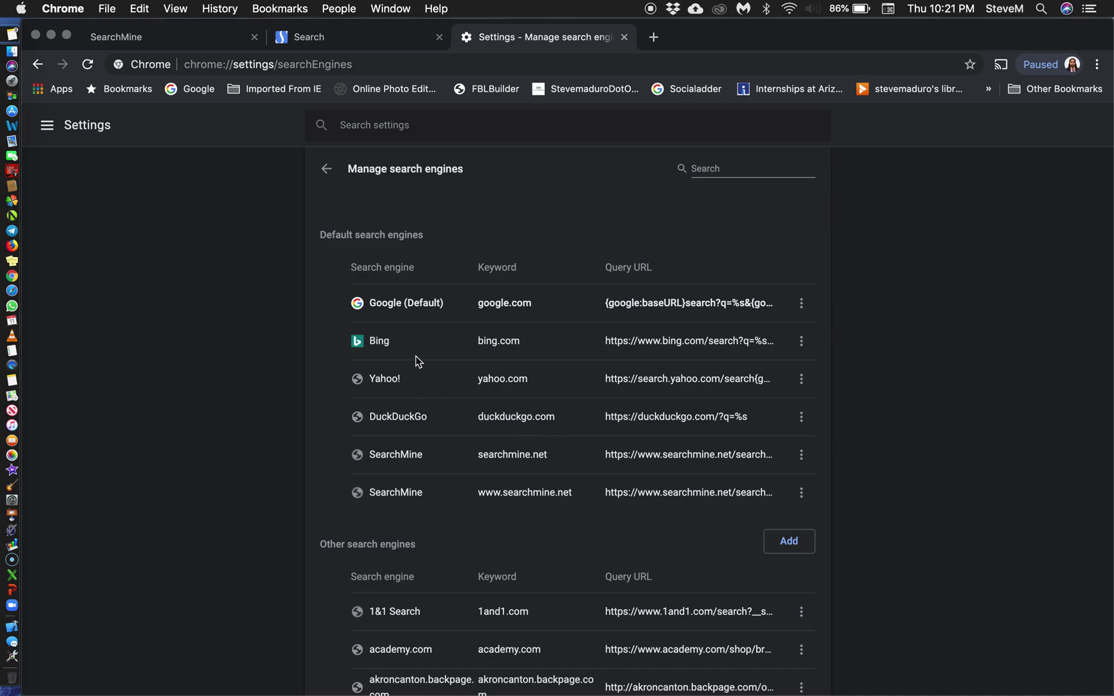
left_click(800, 493)
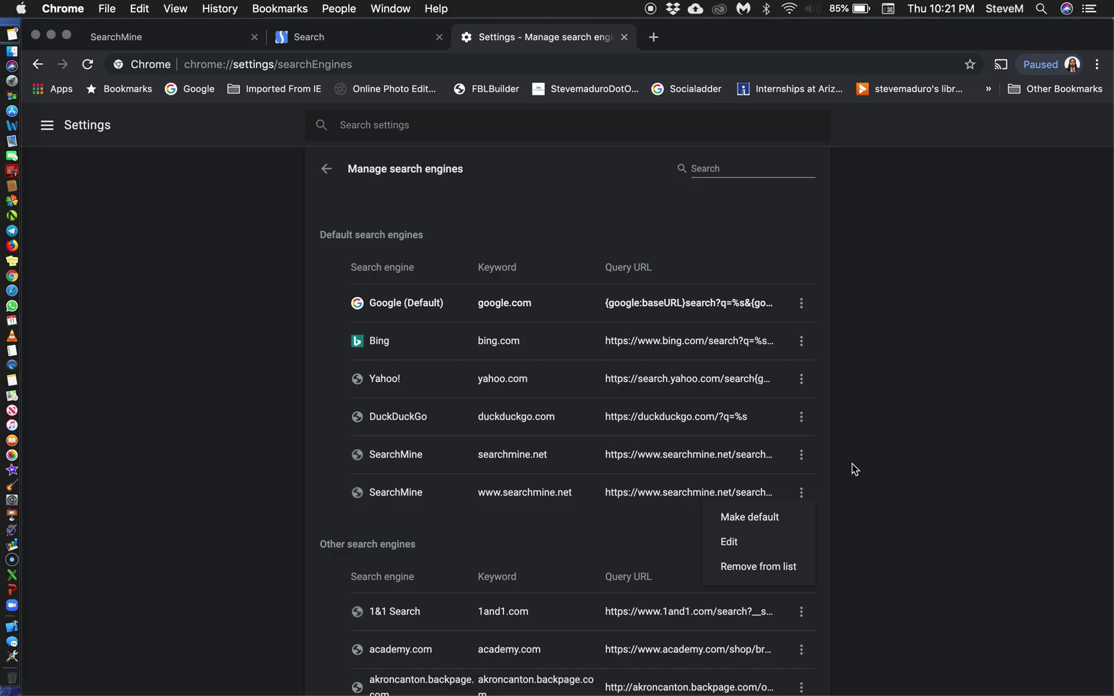
left_click(761, 566)
left_click(801, 455)
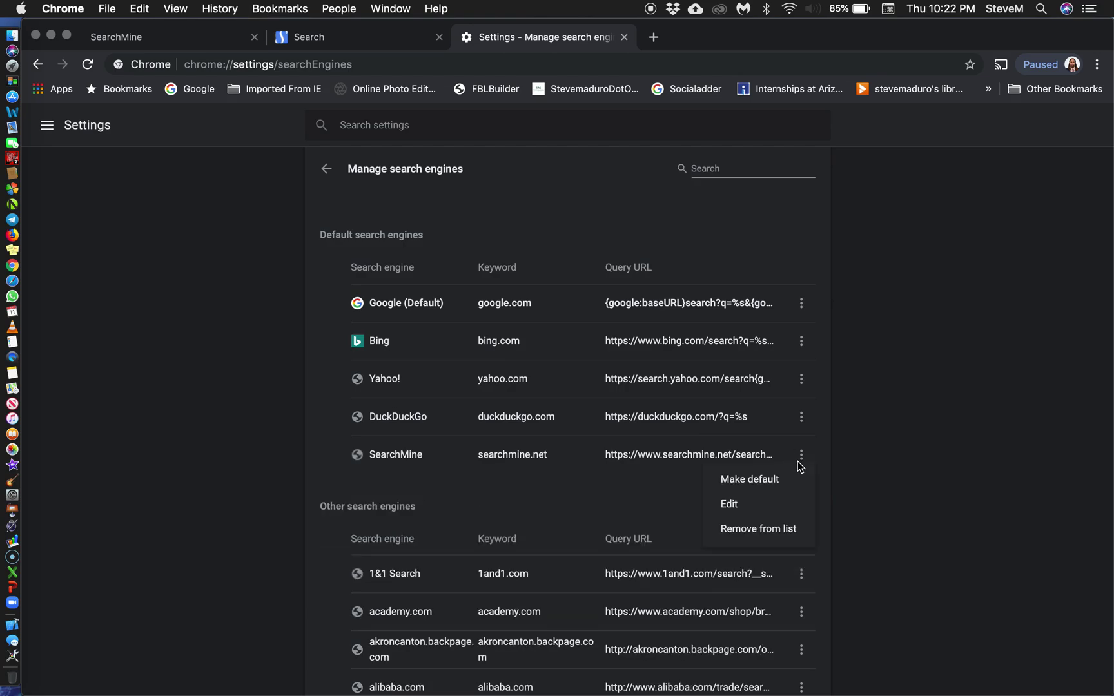
left_click(772, 529)
Remove DuckDuckGo, Yahoo! and Bing from the search engines, then close the settings tab.
left_click(801, 416)
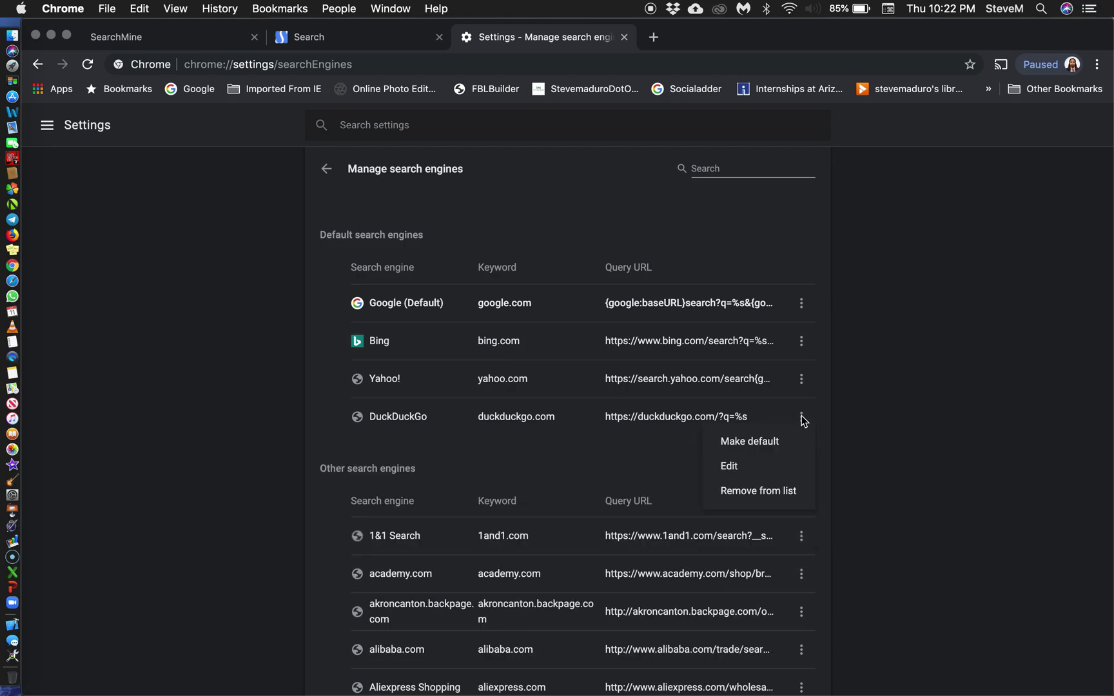
left_click(693, 489)
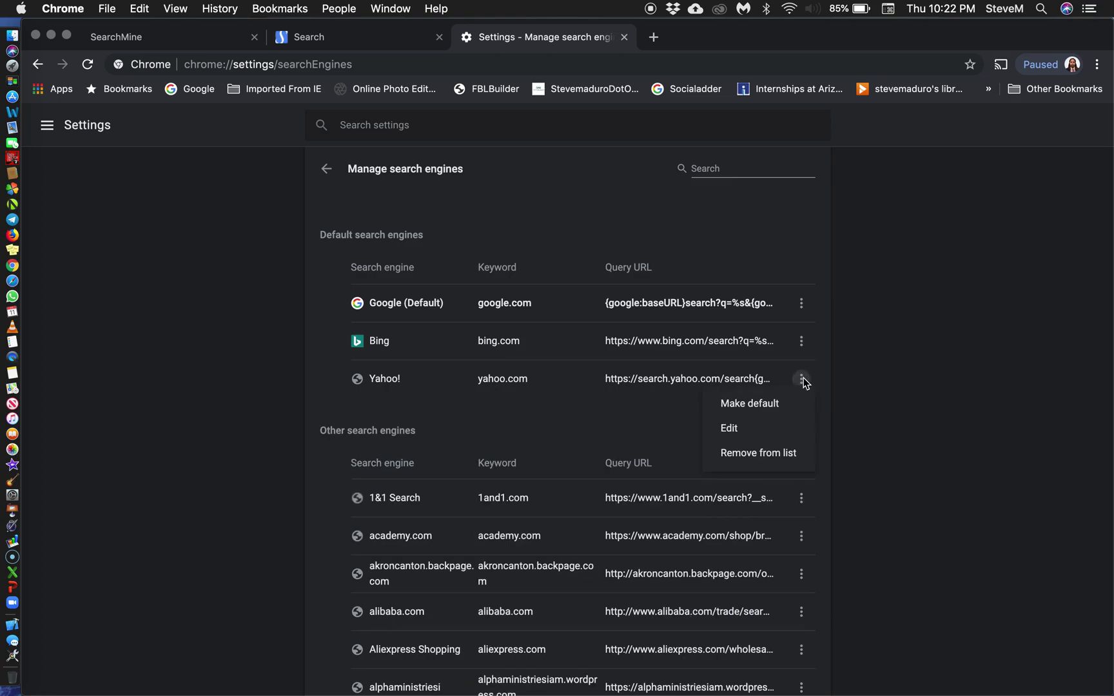
left_click(774, 454)
left_click(800, 340)
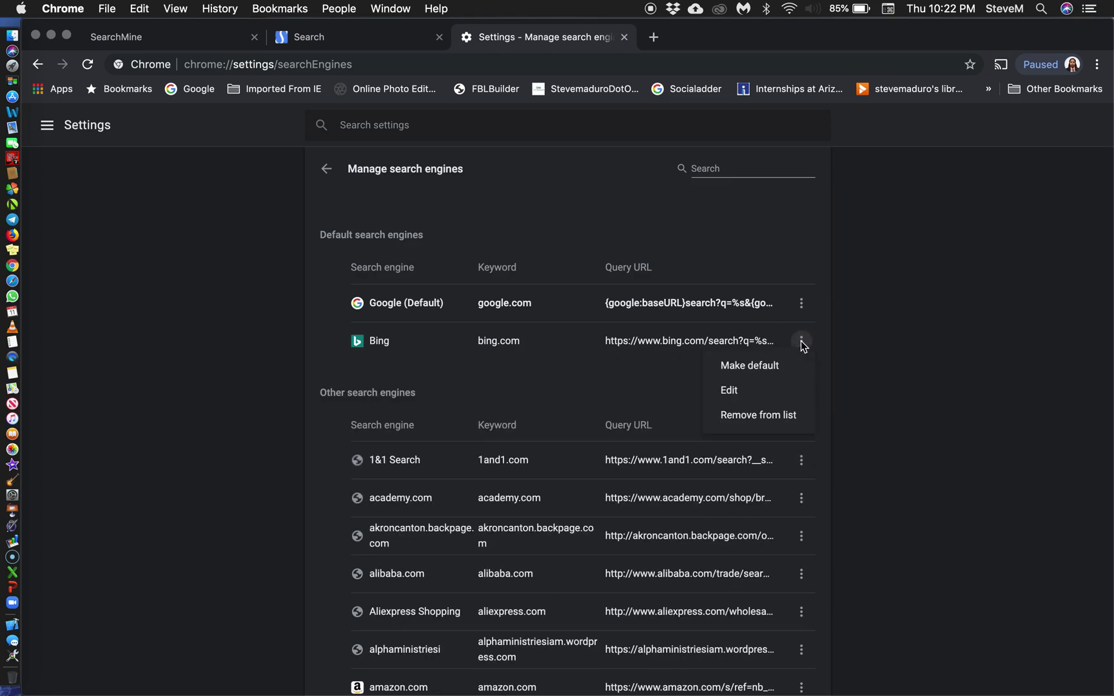
left_click(757, 416)
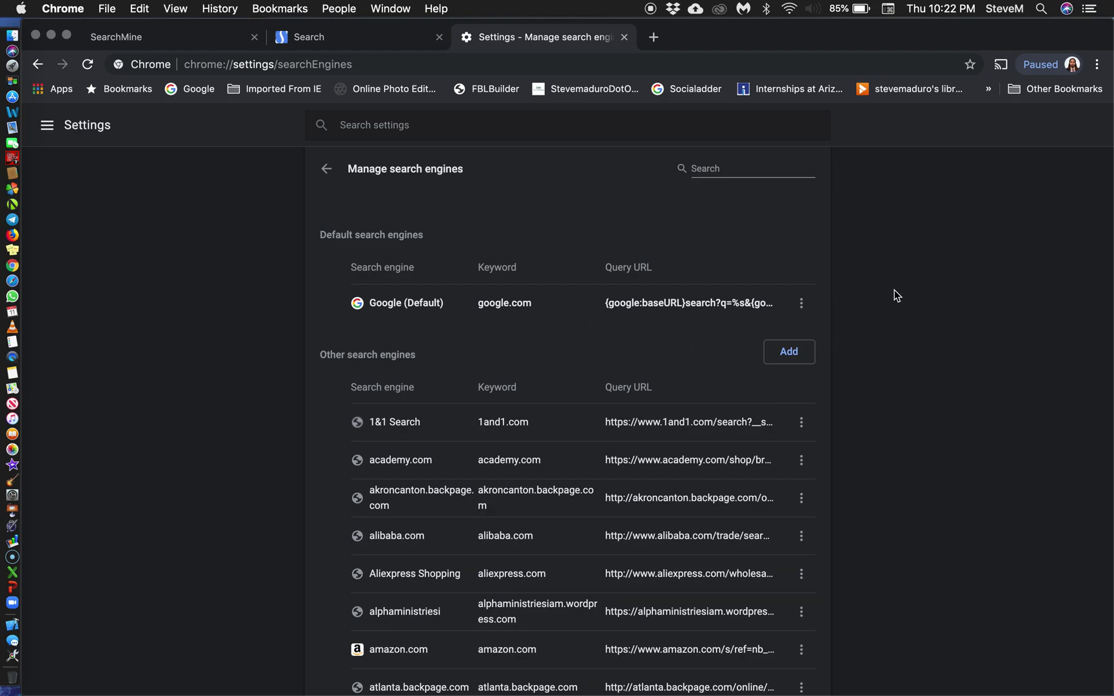
left_click(625, 38)
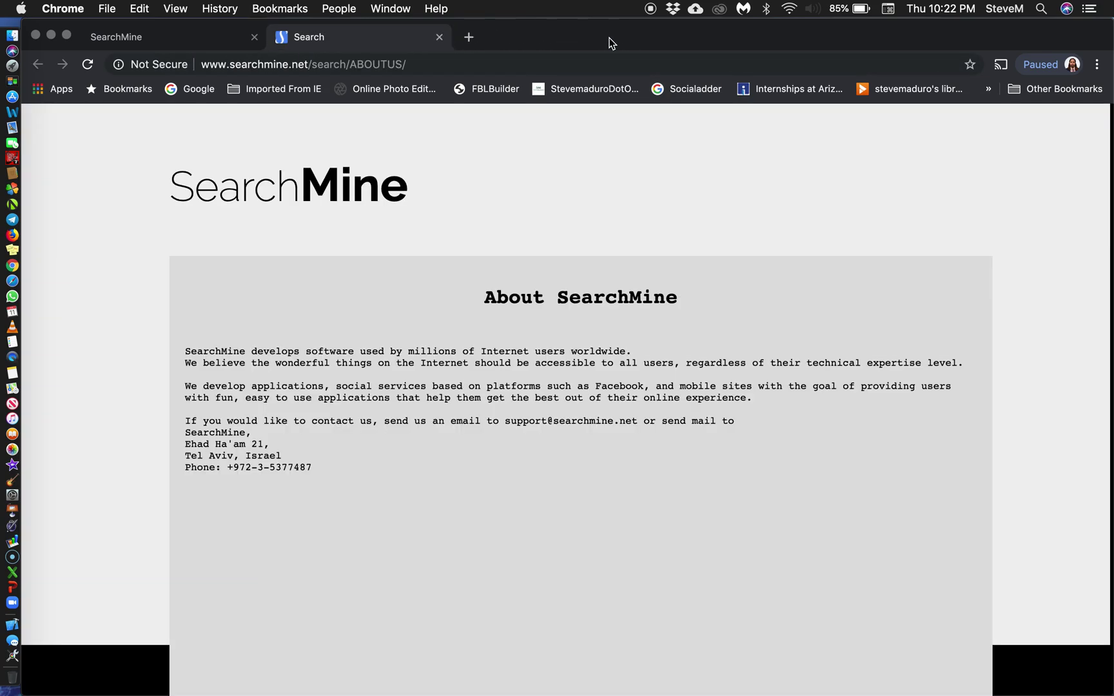
Close the About SearchMine tab and force quit Google Chrome from the Force Quit window.
left_click(439, 38)
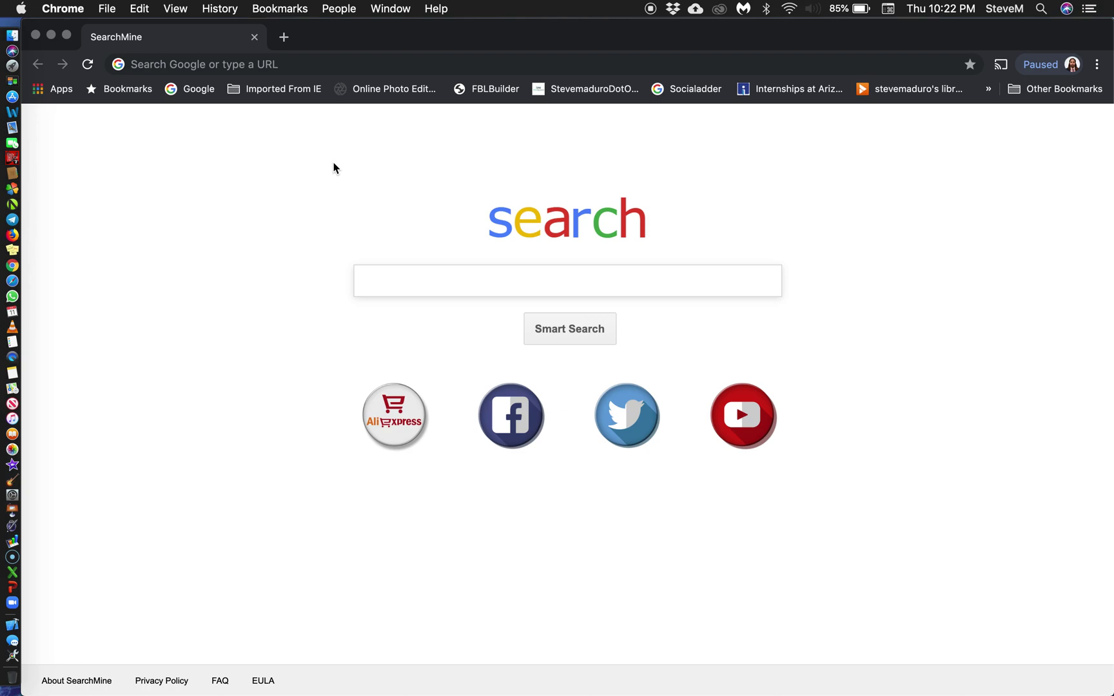
key("cmd+alt+Escape")
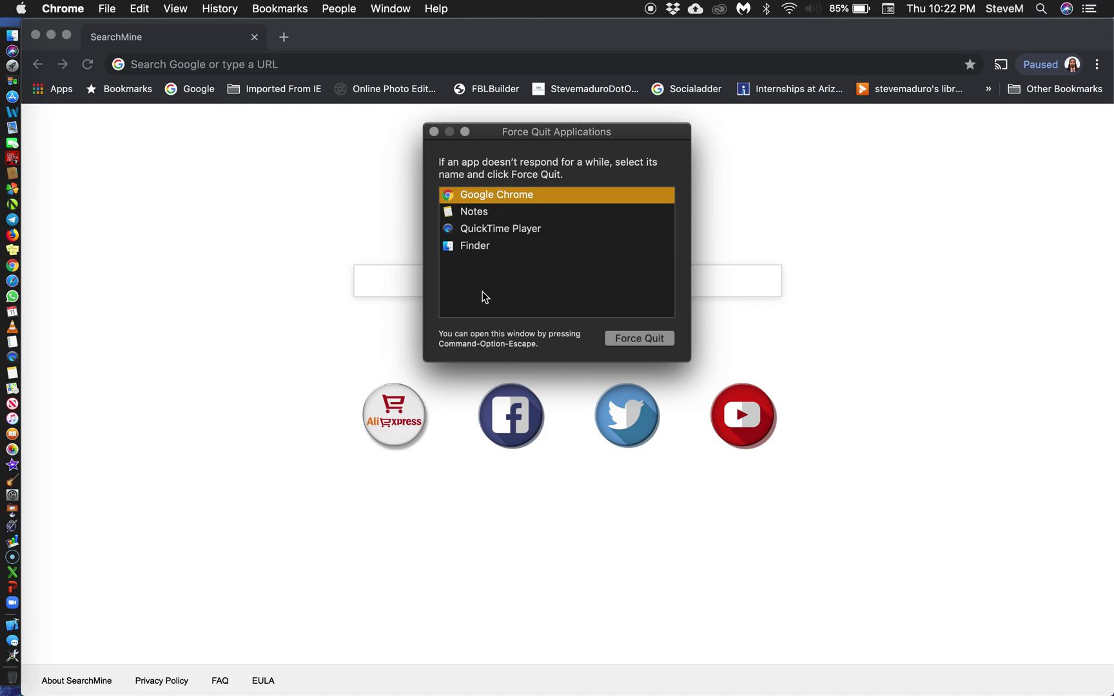
left_click(623, 338)
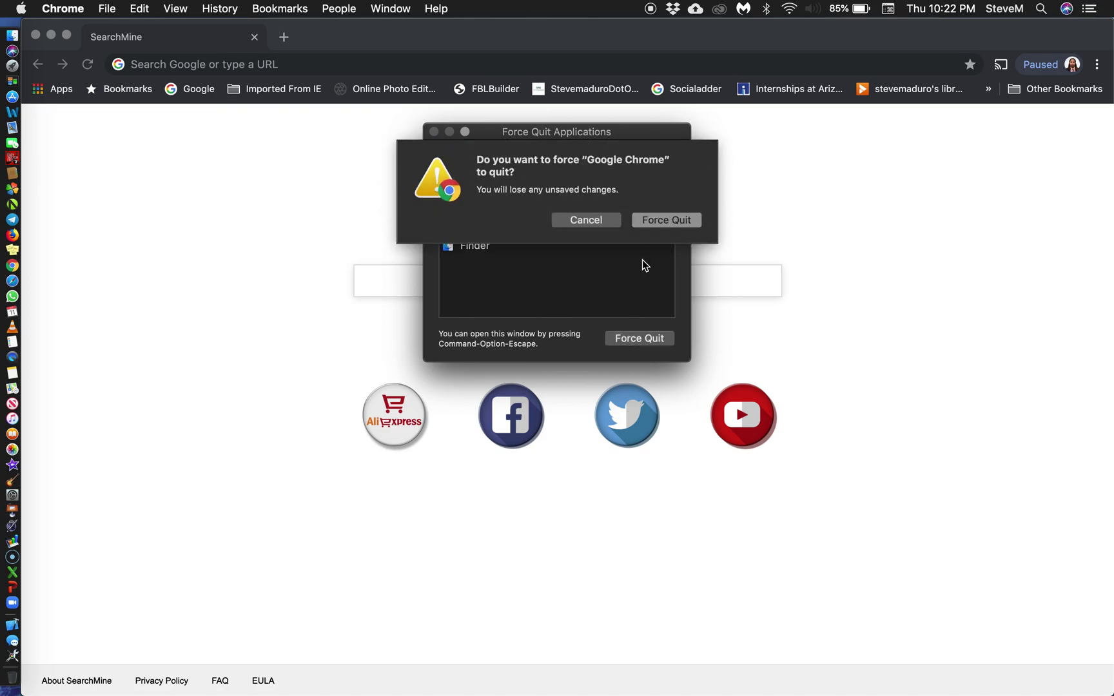
left_click(650, 223)
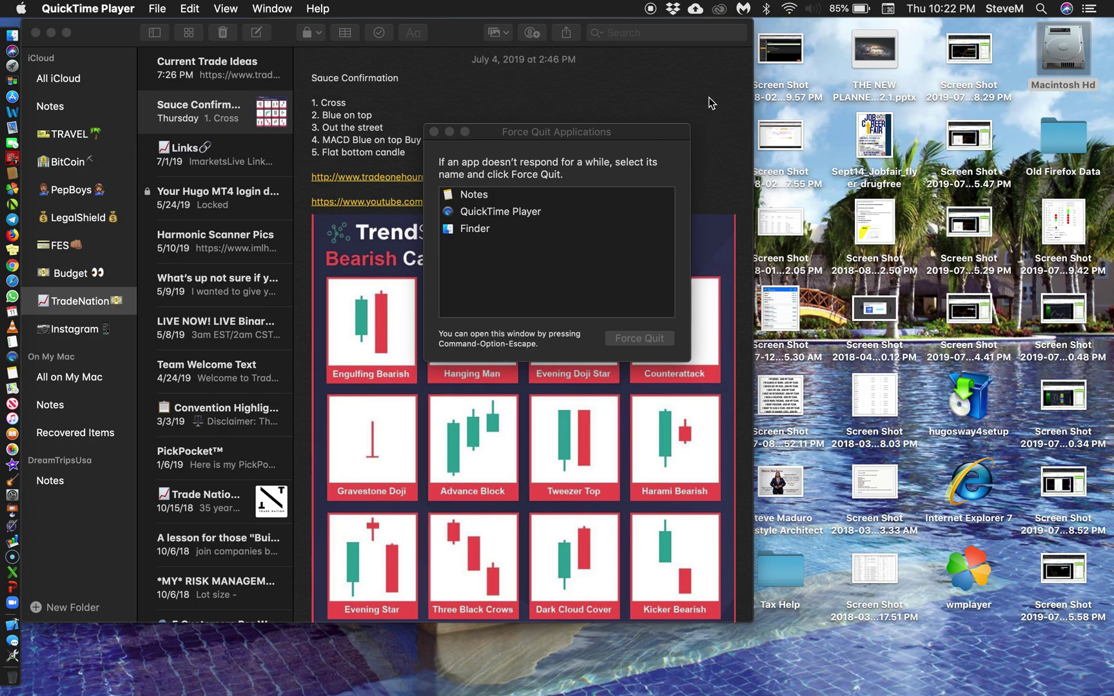
Close the Force Quit window, open System Preferences from the Apple menu, and bring Notes forward.
left_click(434, 132)
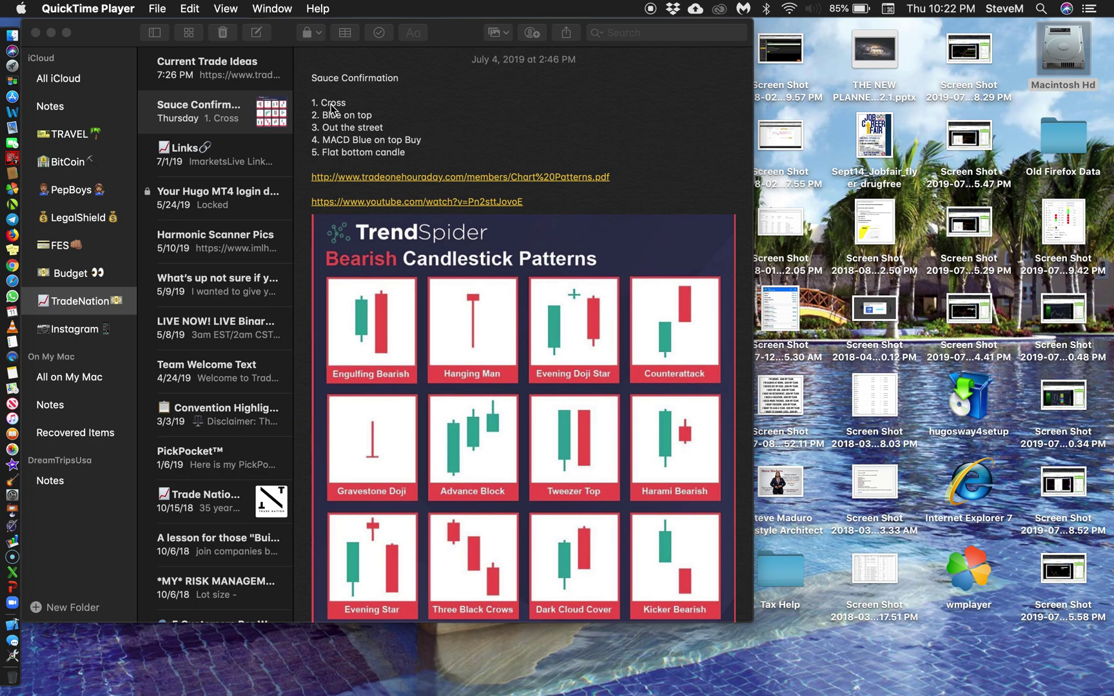
left_click(22, 10)
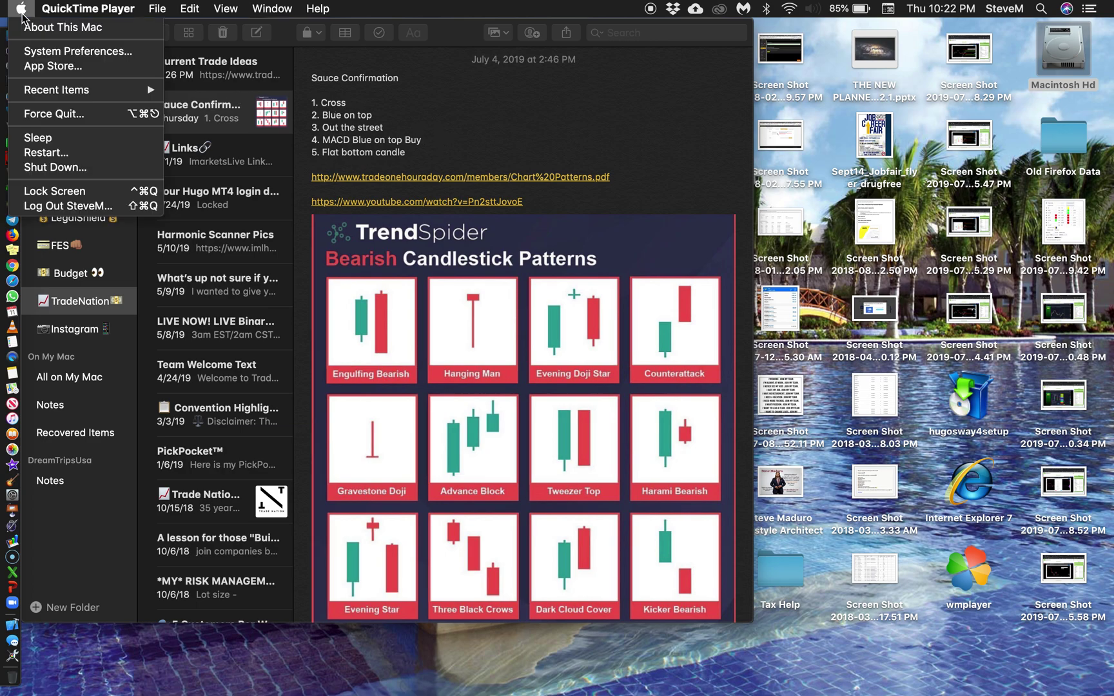
left_click(51, 53)
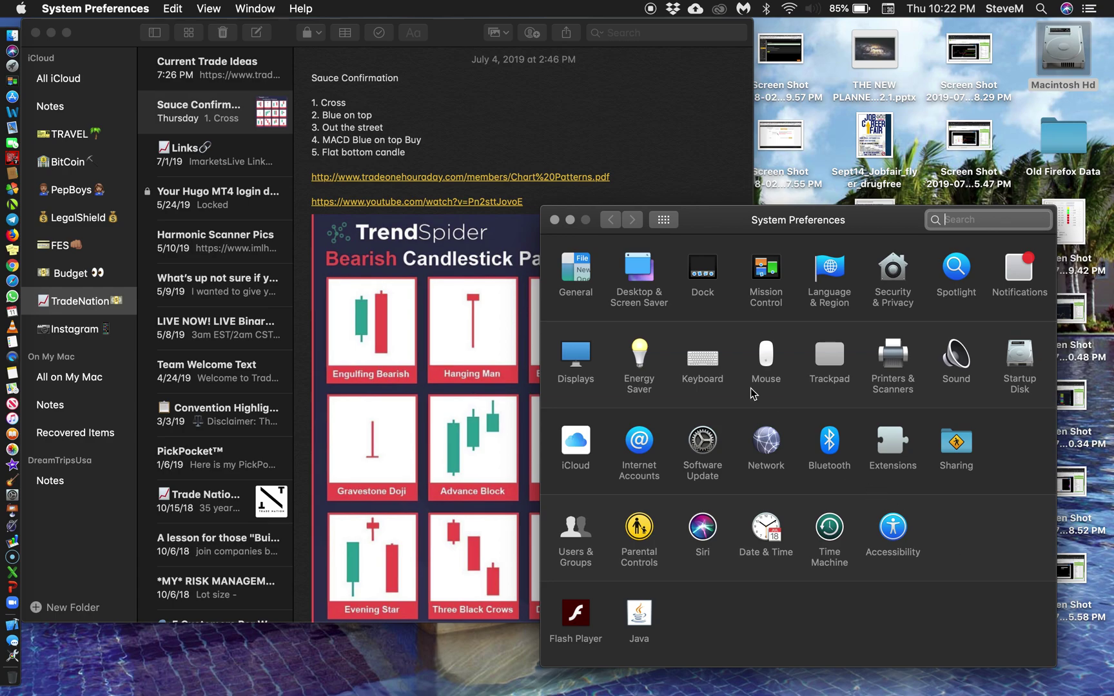
left_click(645, 156)
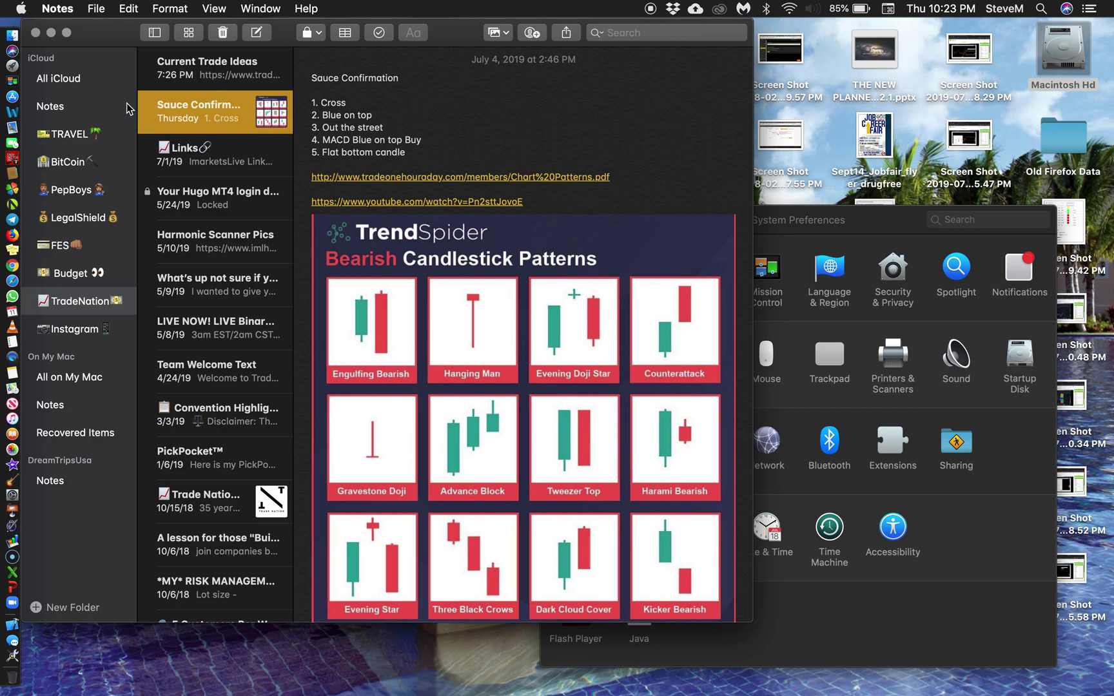
Open the Chrome-fix steps note under All iCloud and review step 3 on deleting AdminPrefs profiles.
left_click(77, 80)
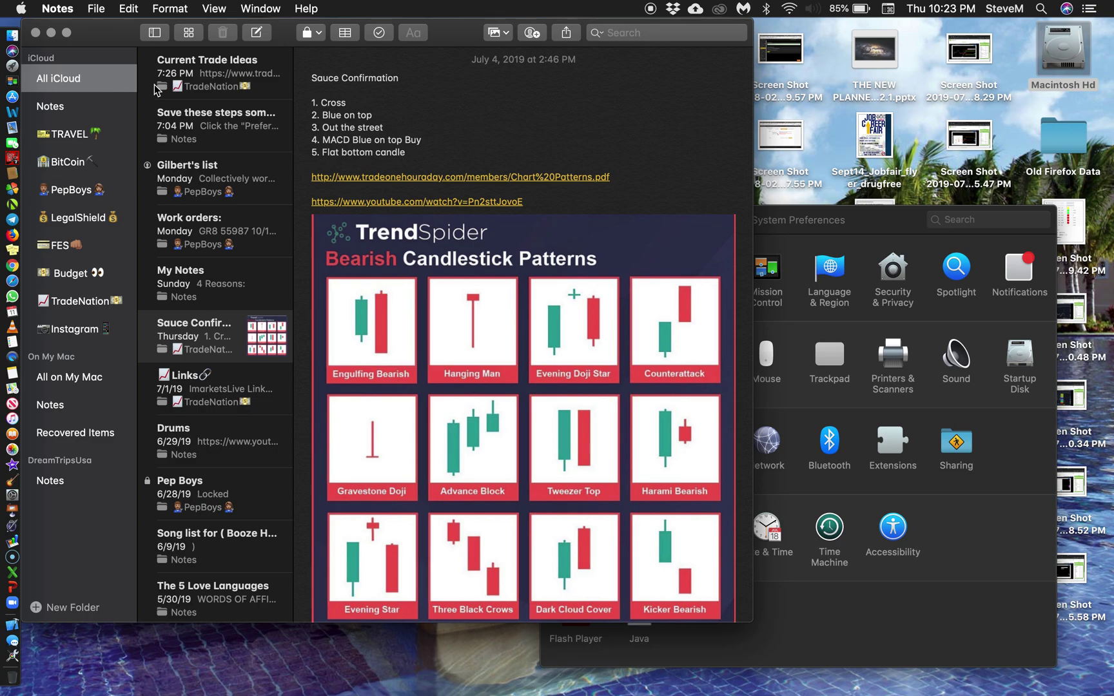
left_click(190, 87)
left_click(193, 131)
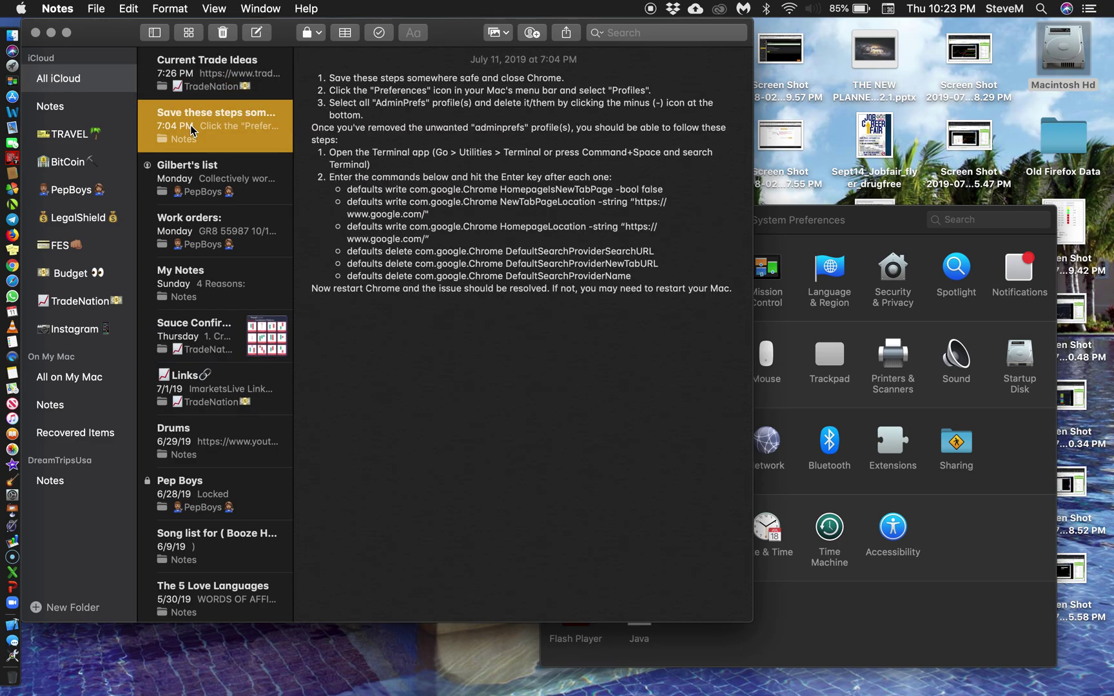
left_click(326, 197)
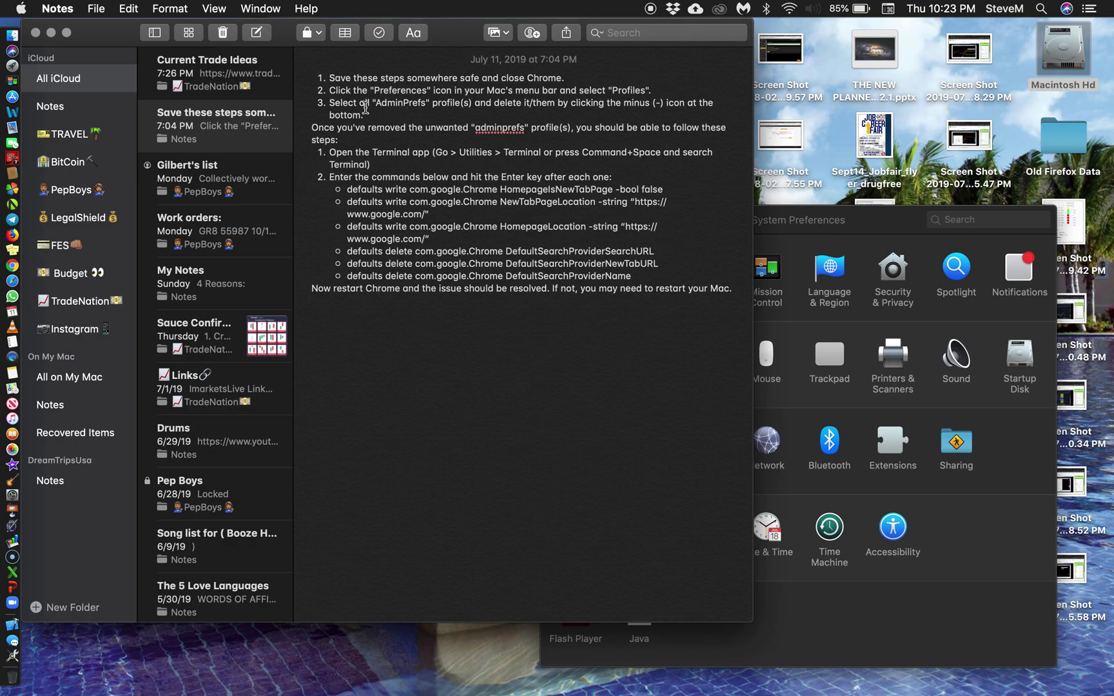
left_click_drag(332, 103, 377, 116)
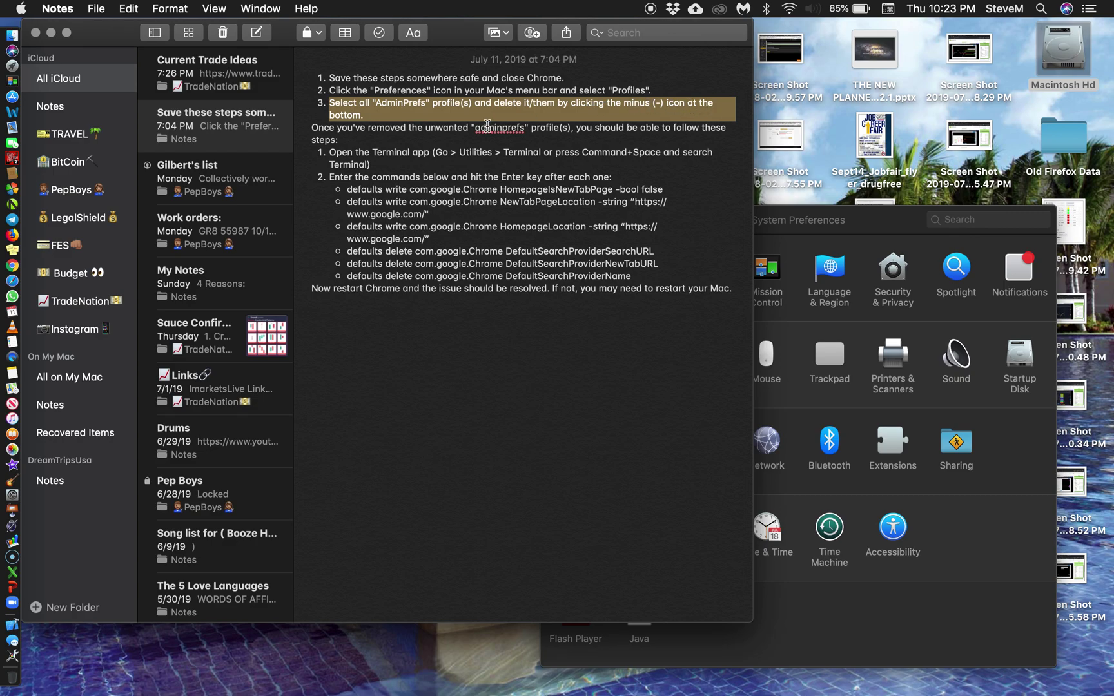
left_click(375, 116)
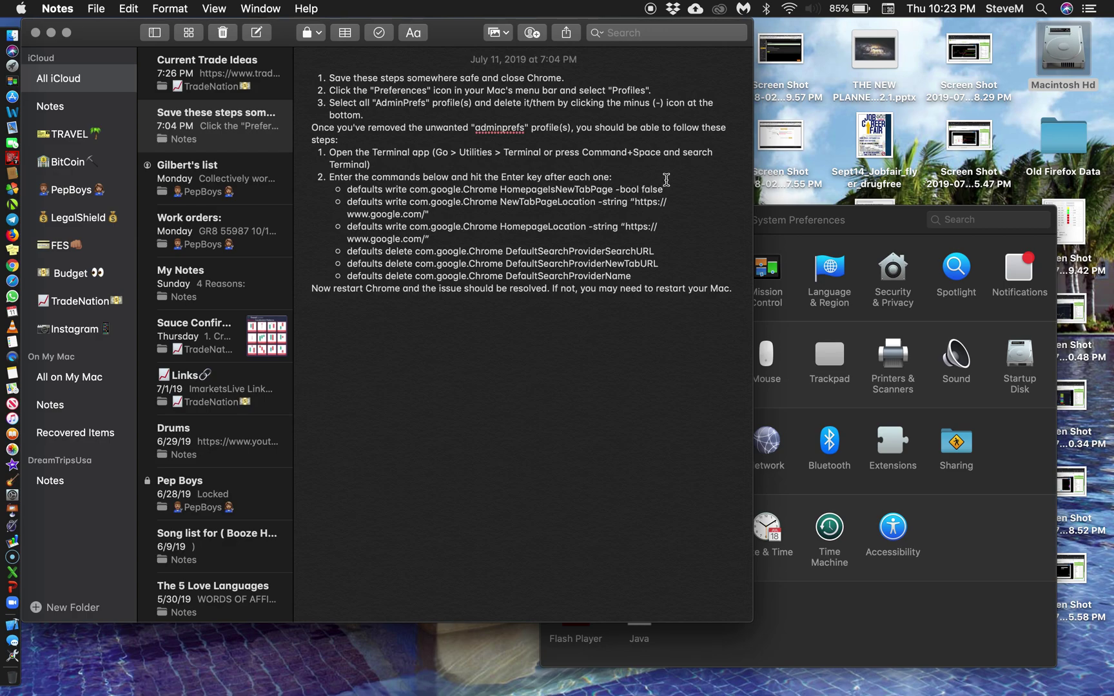
left_click(830, 147)
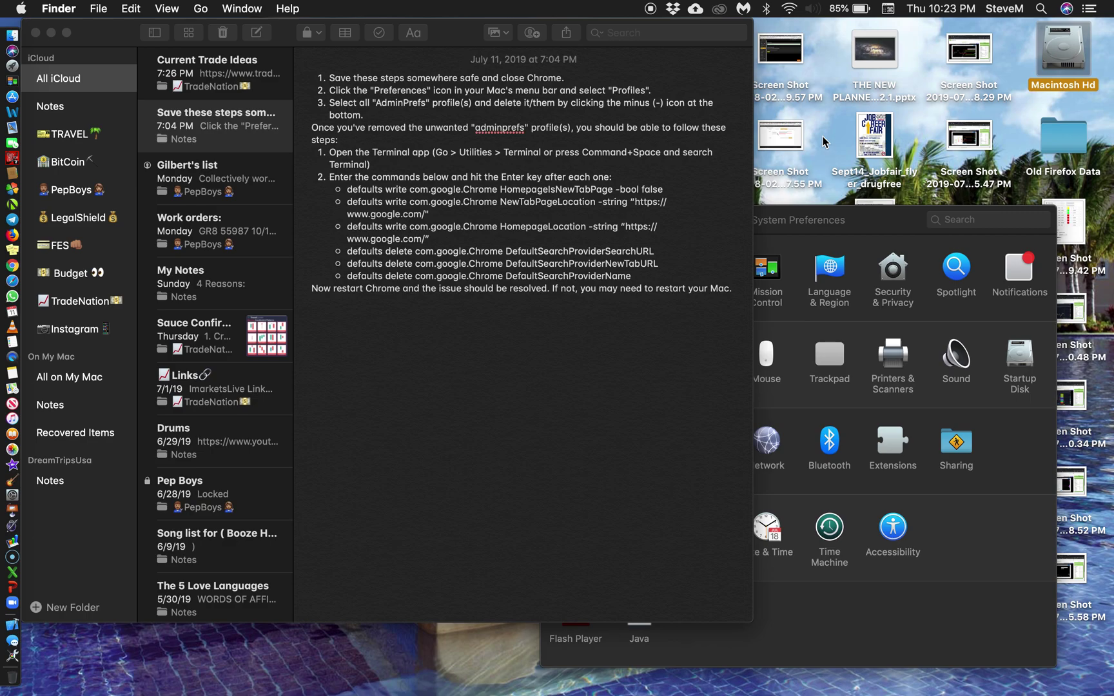
Launch Terminal via a Spotlight search for 'ter' and get a fresh shell prompt.
key("super+space")
type("ter")
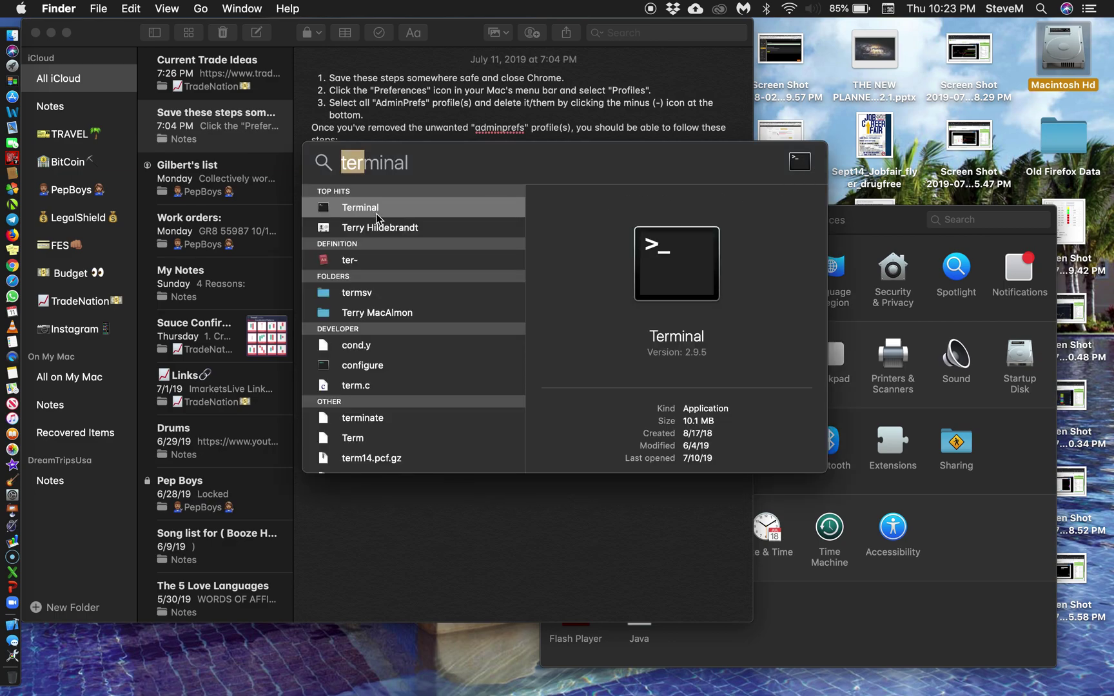
key("Escape")
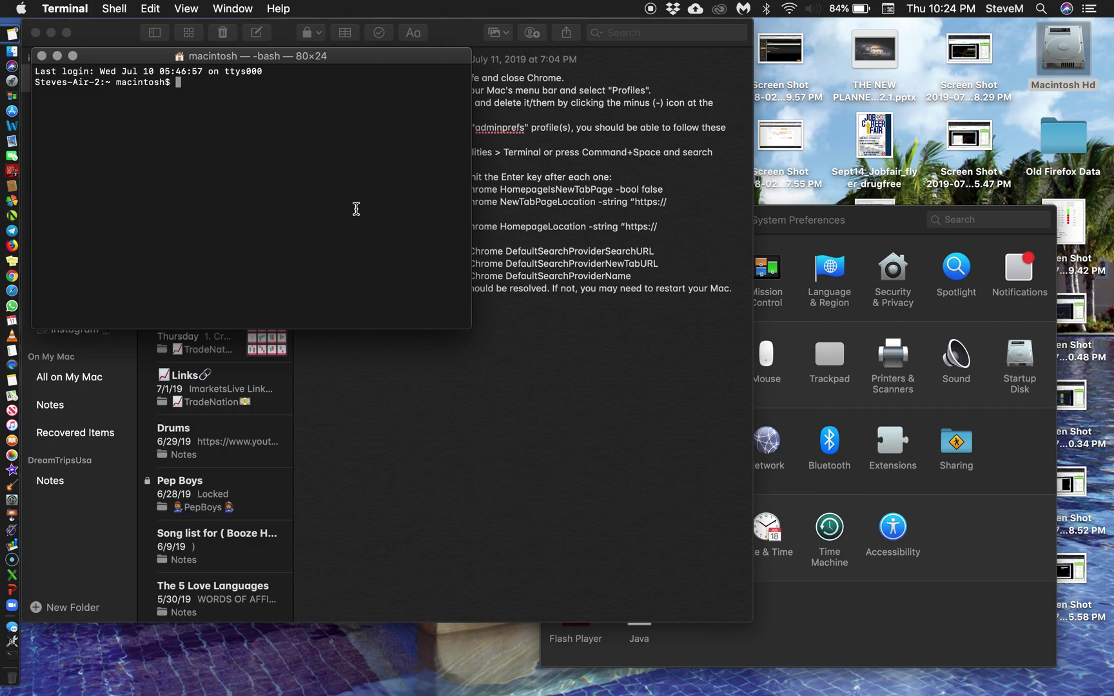
key("Return")
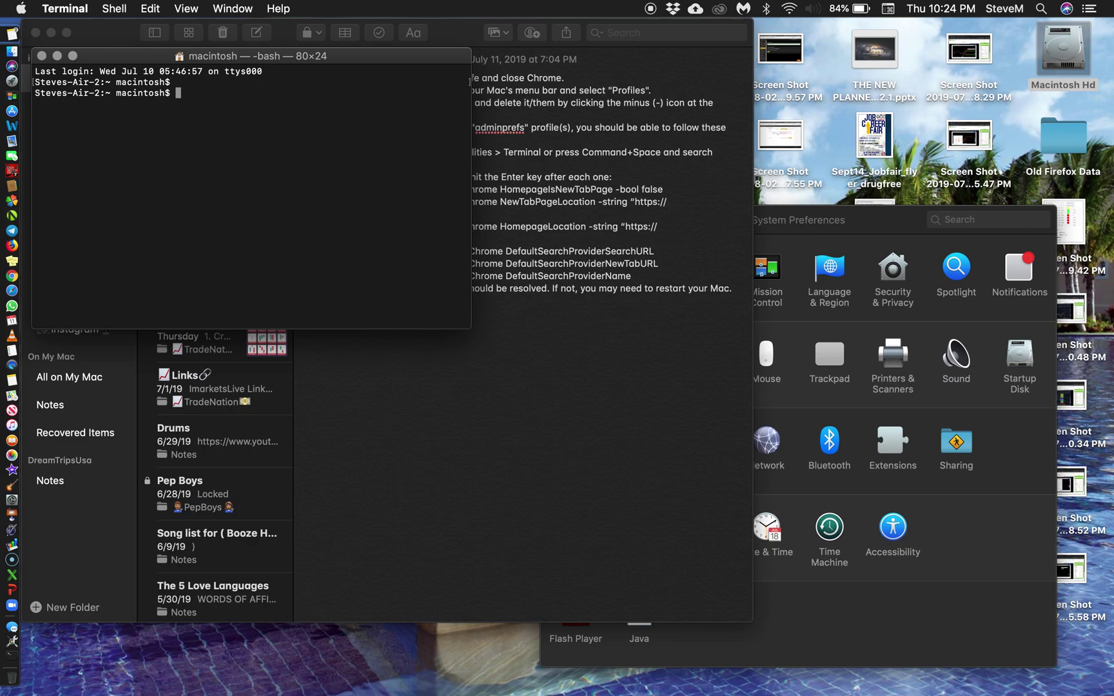
Run 'defaults write com.google.Chrome HomepageIsNewTabPage -bool false' and start typing the NewTabPageLocation command.
type("defaults write com.google")
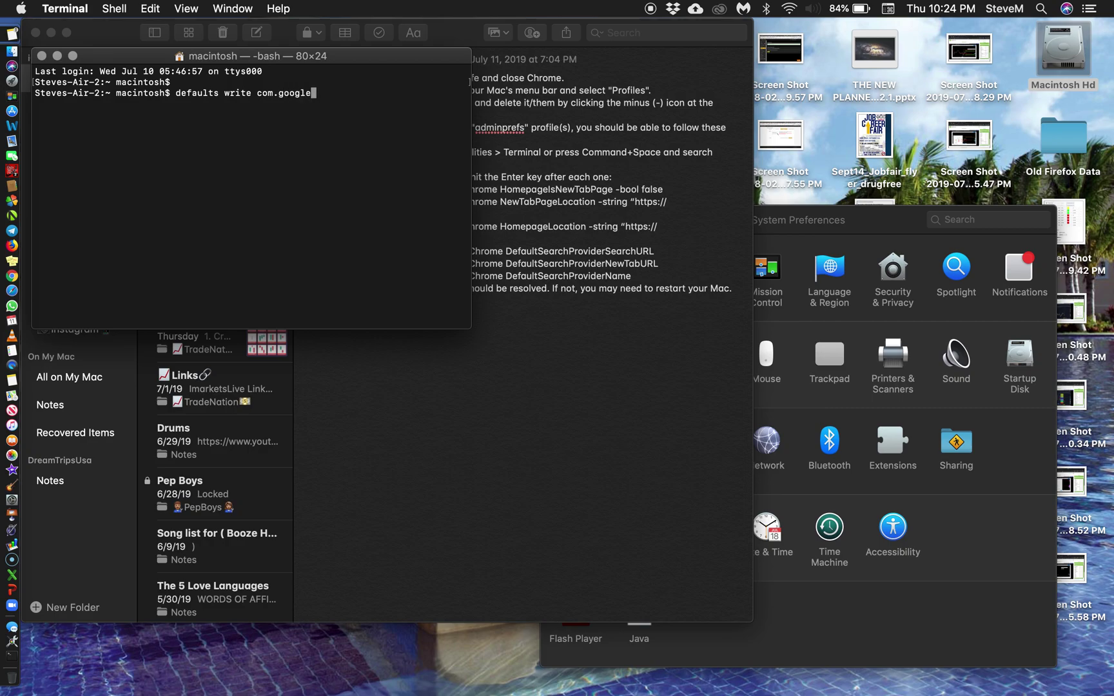
type(".Chrome HomepageIsNw")
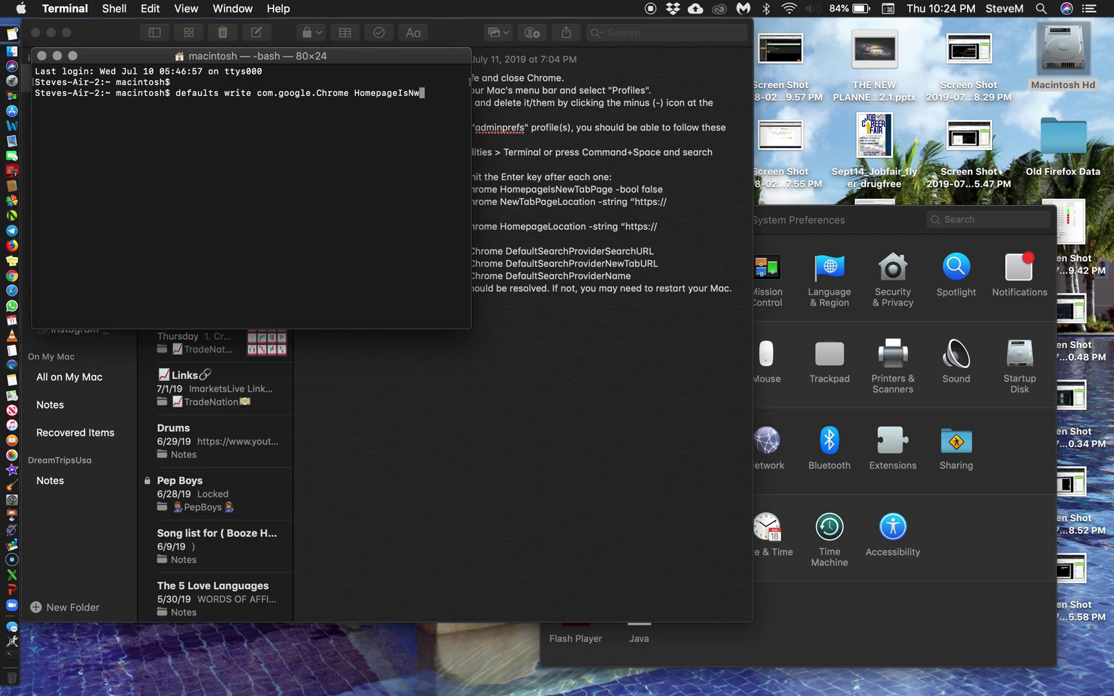
type("wTabPage -bool false")
key("Return")
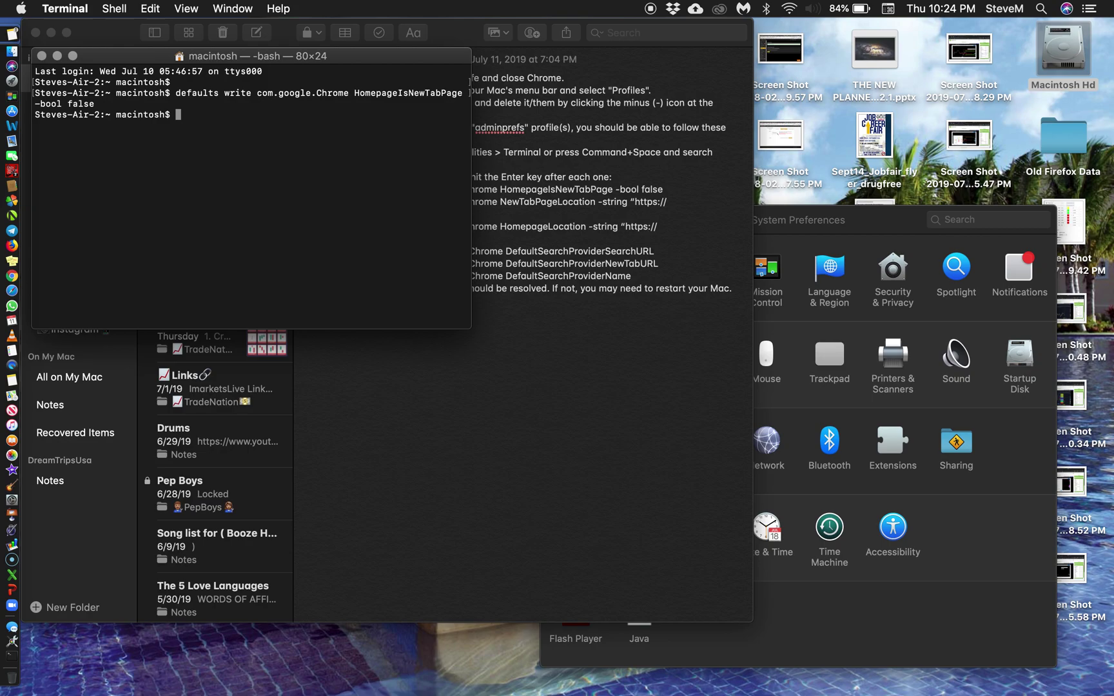
type("defaults write com.google")
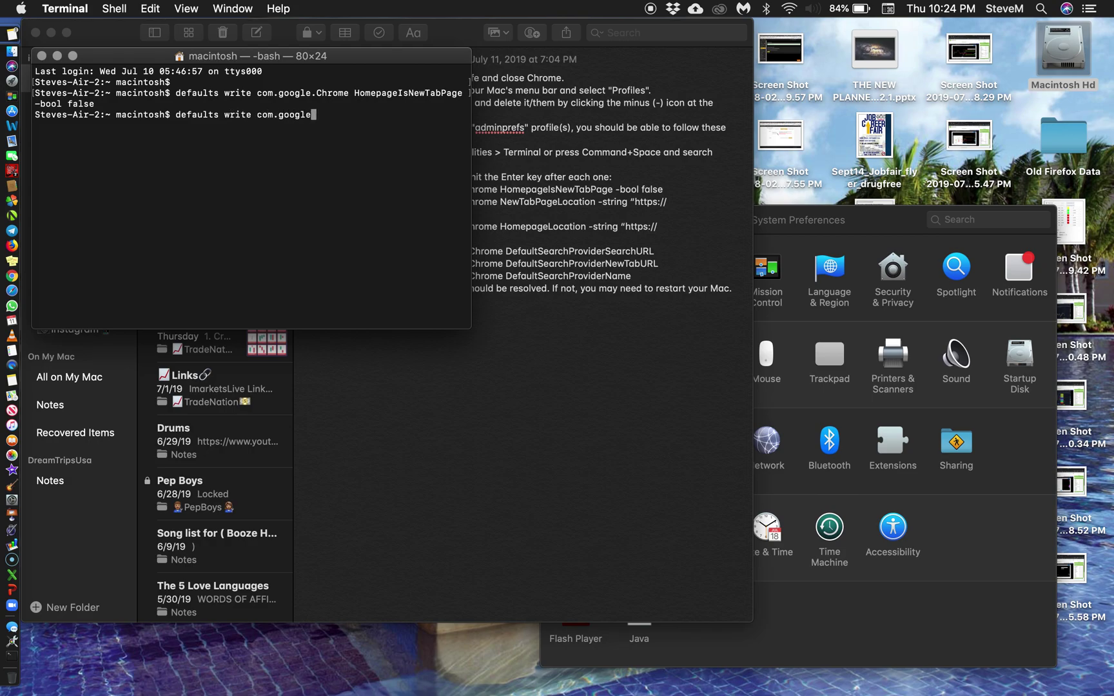
type(".Chrome NewTabPageLocation")
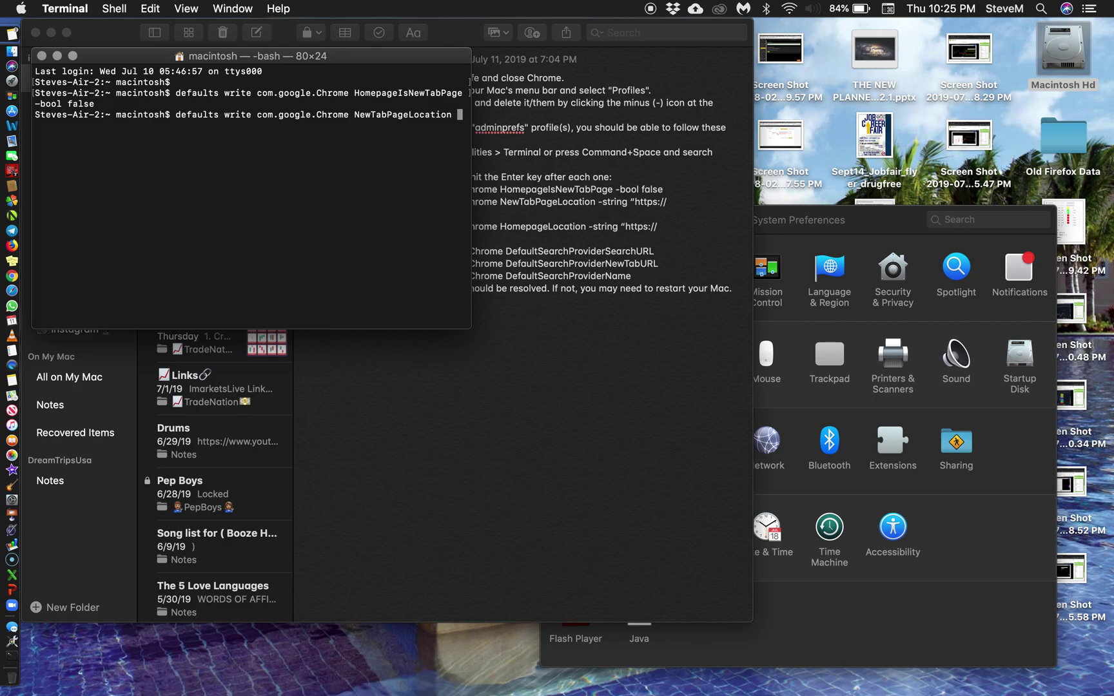
type(" -string \"https://www.google.com?")
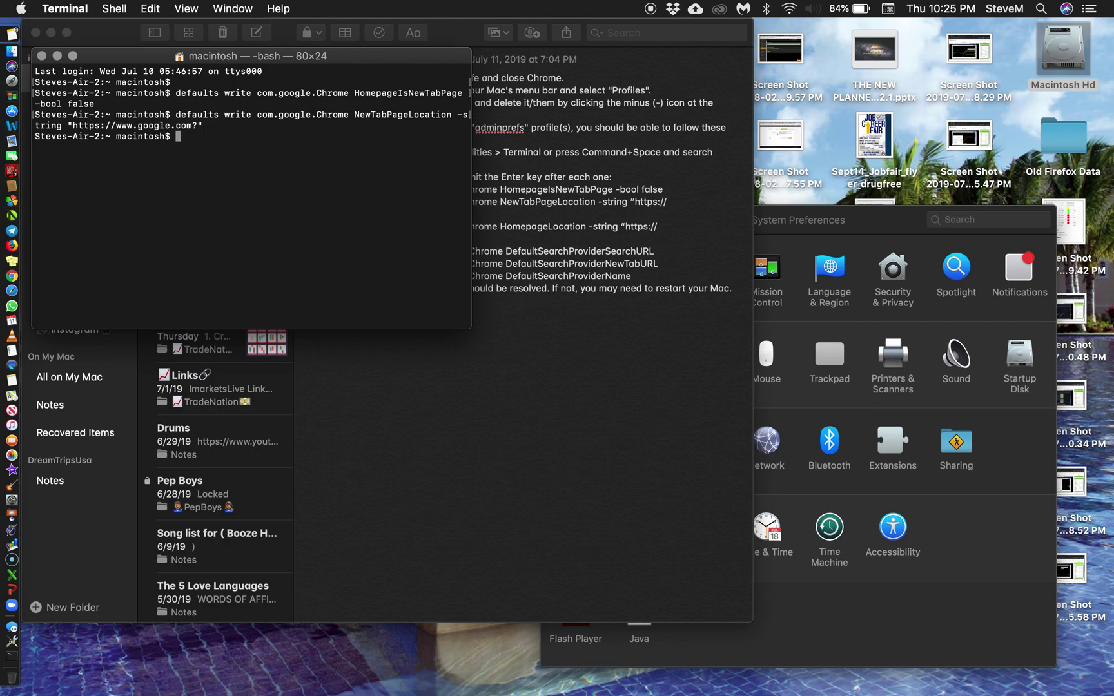
Recall the previous NewTabPageLocation command and move the fix-steps note back into view.
key("Up")
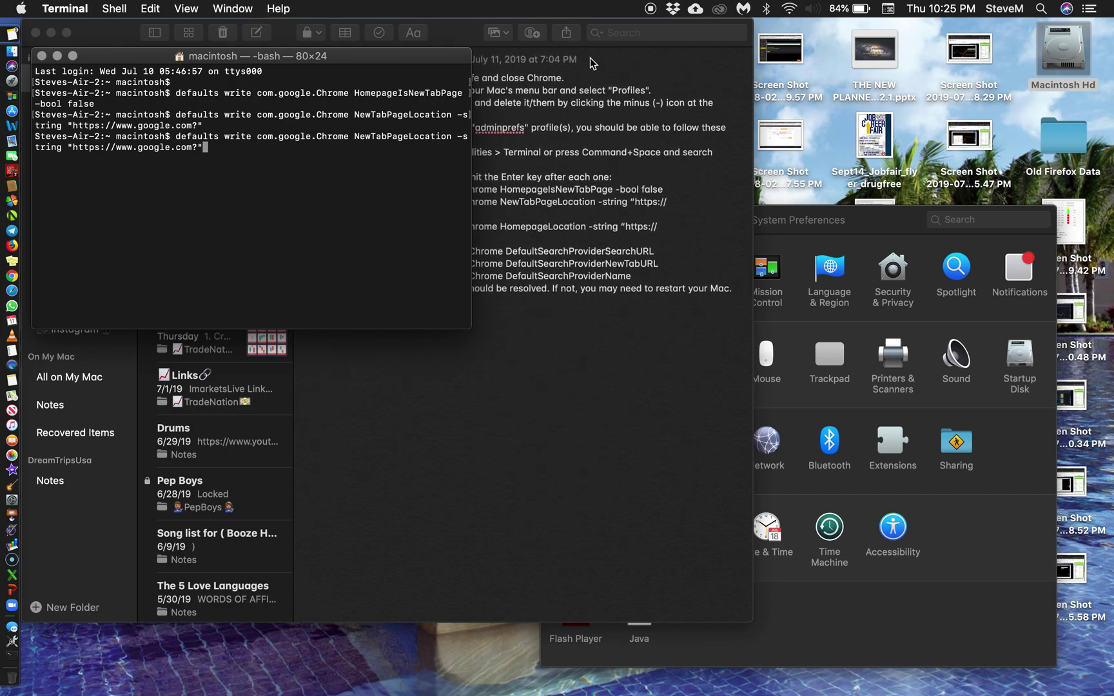
left_click_drag(619, 25, 829, 79)
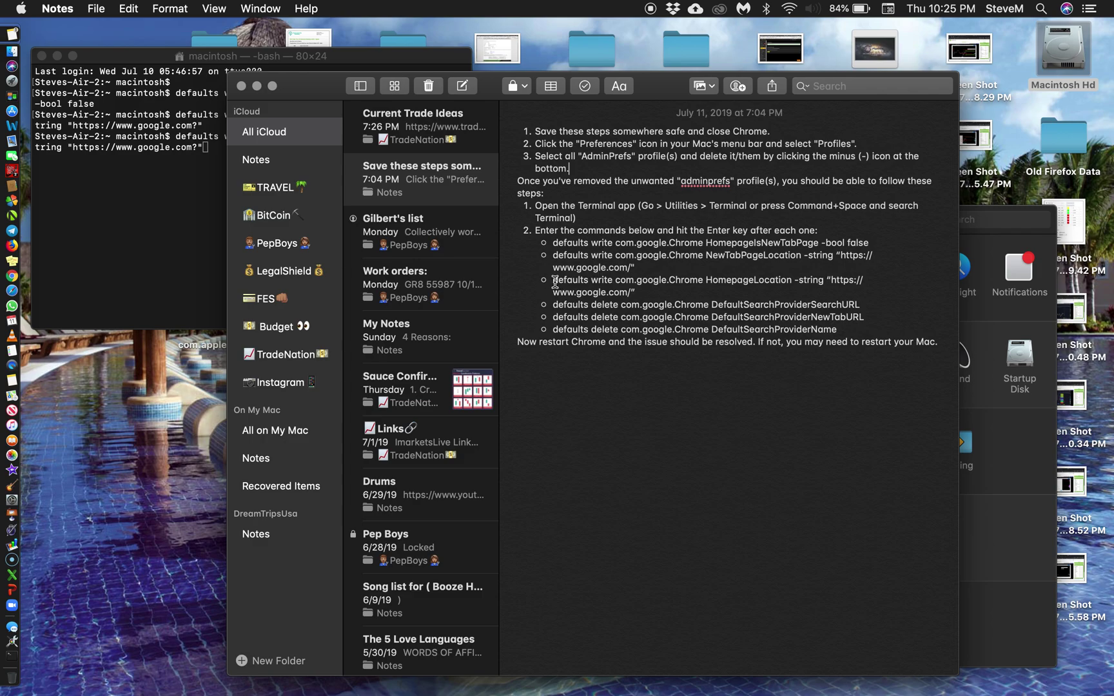
Copy the HomepageLocation and DefaultSearchProviderSearchURL delete commands from the note and run them in Terminal.
left_click_drag(555, 281, 637, 291)
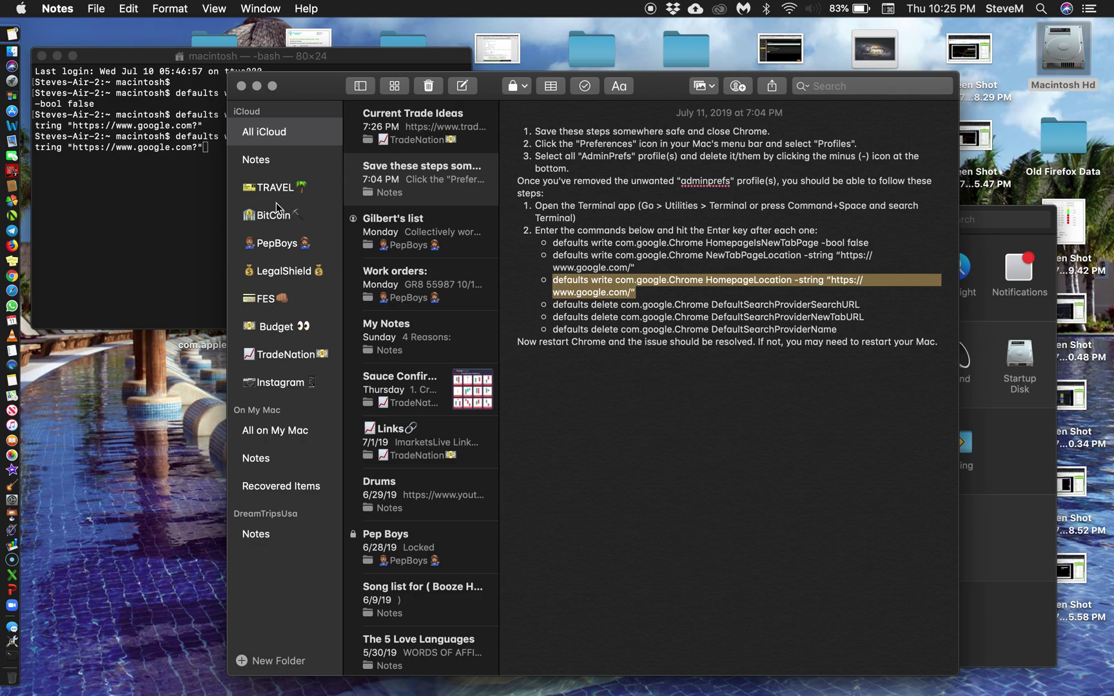
left_click(184, 196)
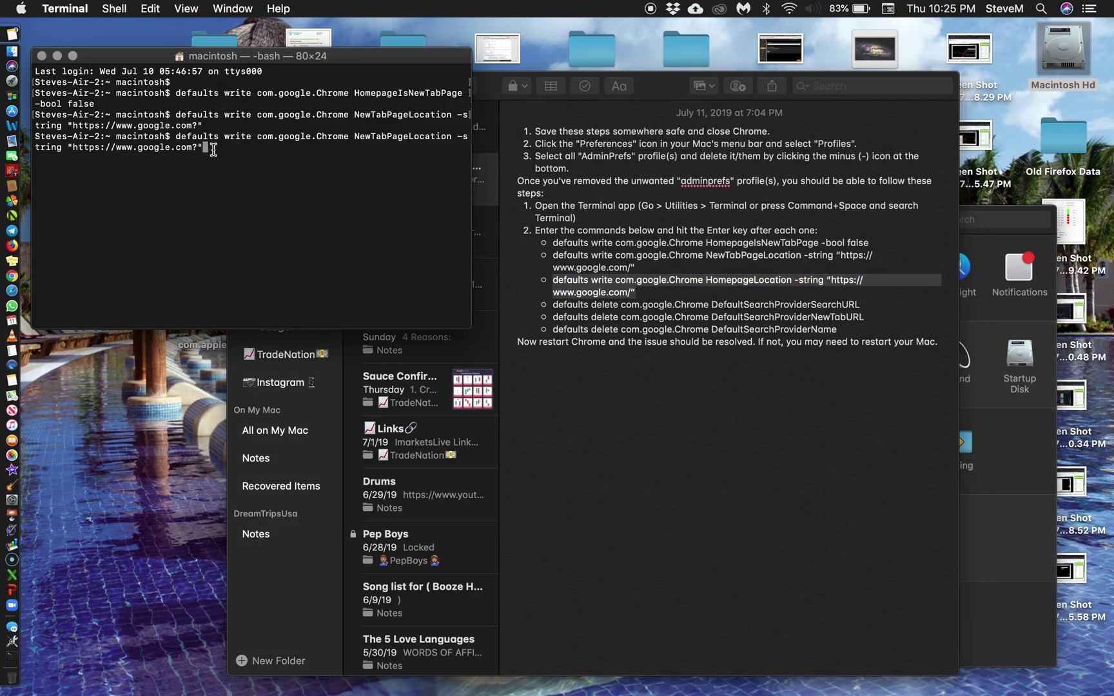
type("* defaults write com.google.Chrome HomepageLocation -string \"https://www.google.com/\"")
key("Return")
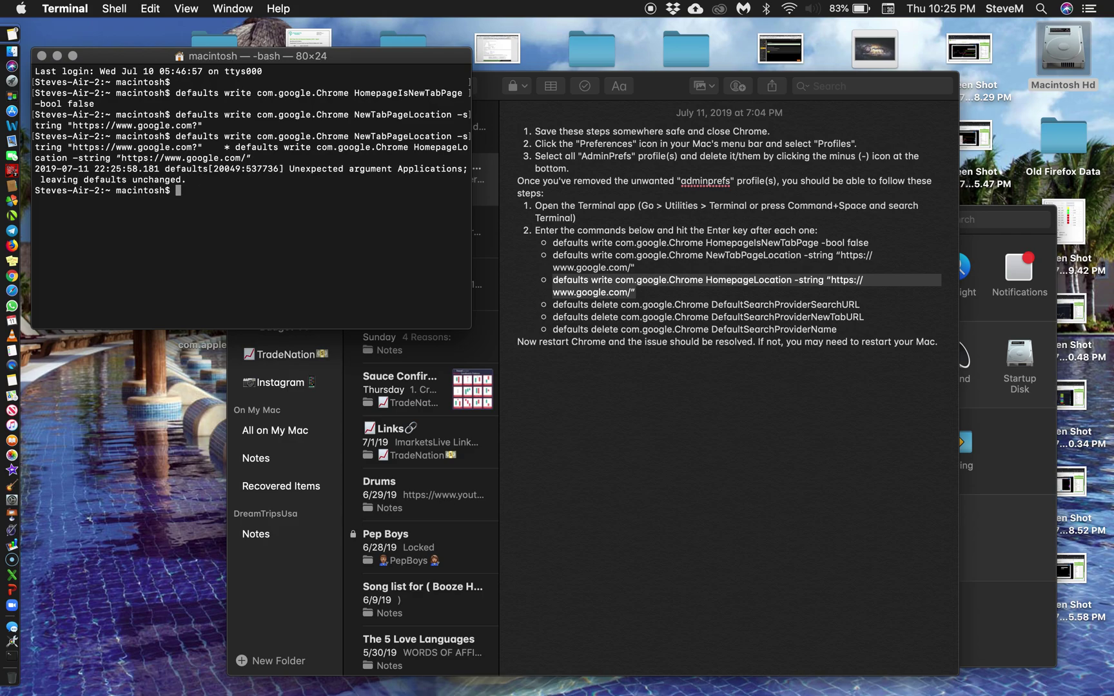
left_click(553, 303)
left_click_drag(553, 304, 860, 304)
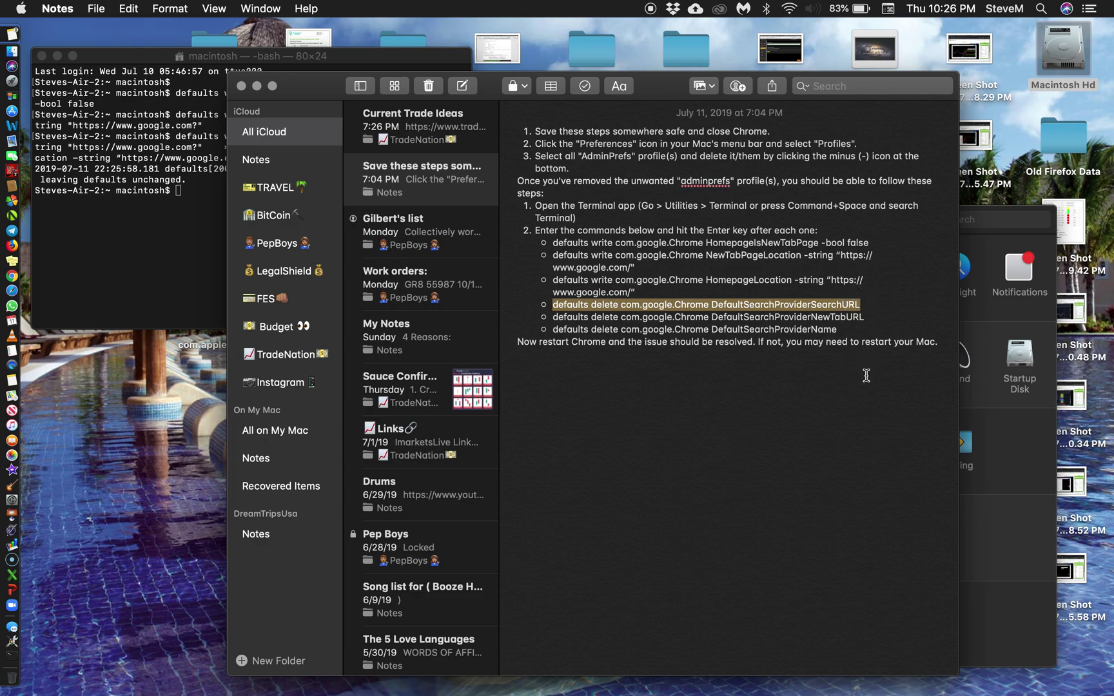
left_click(195, 194)
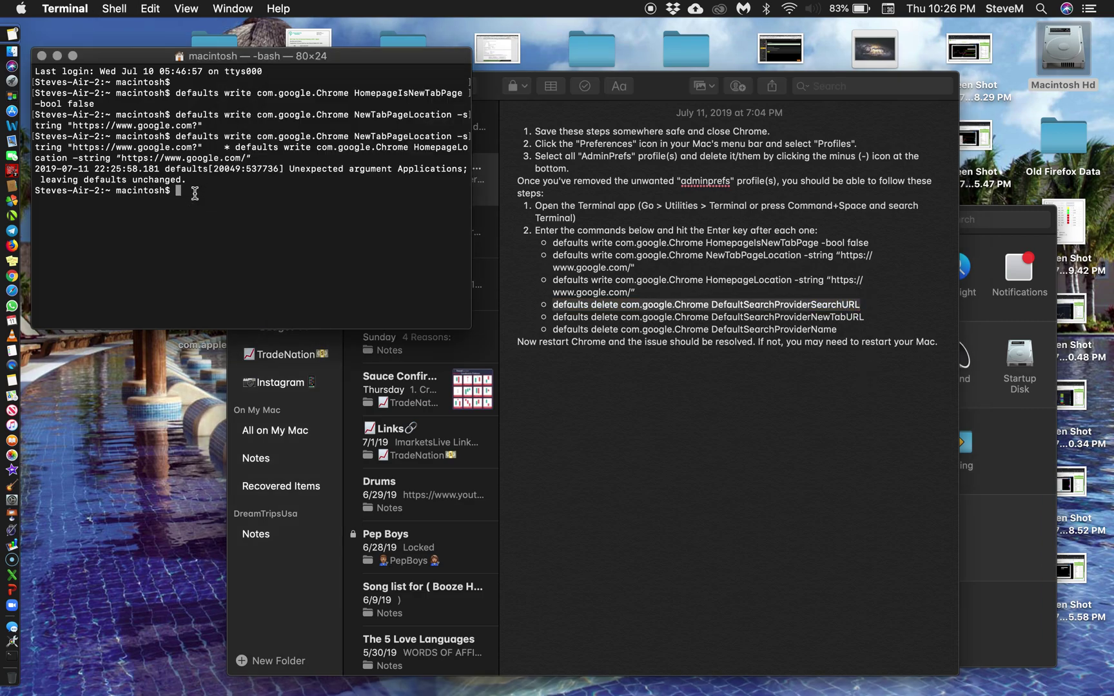
type("* defaults delete com.google.Chrome DefaultSearchProviderSearchURL")
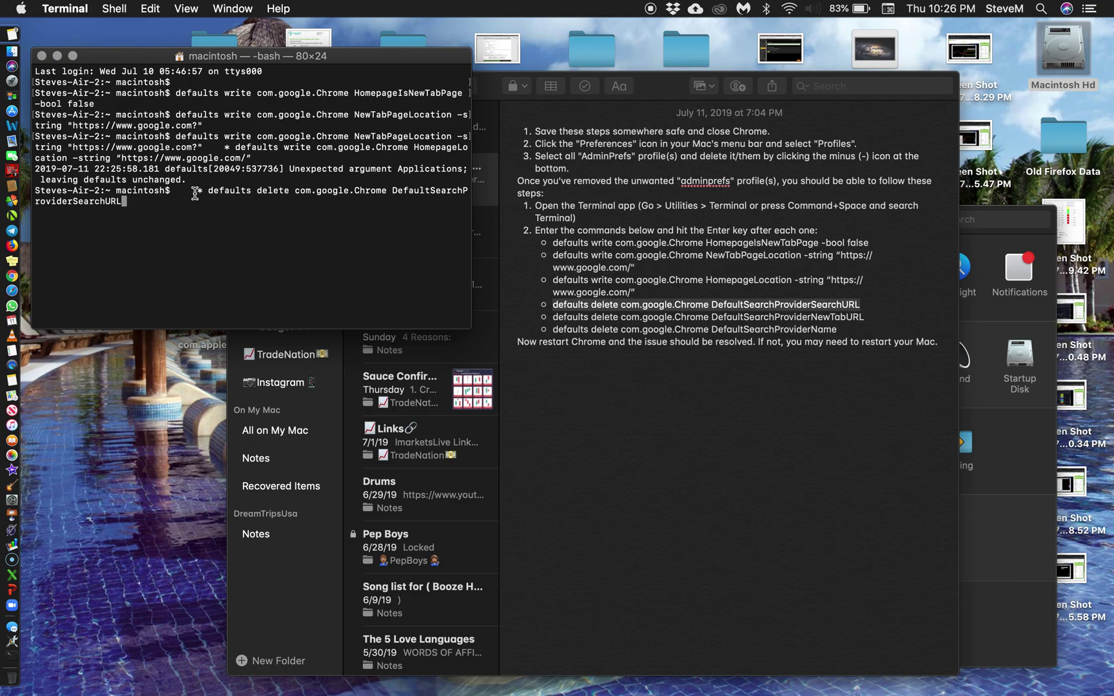
key("Return")
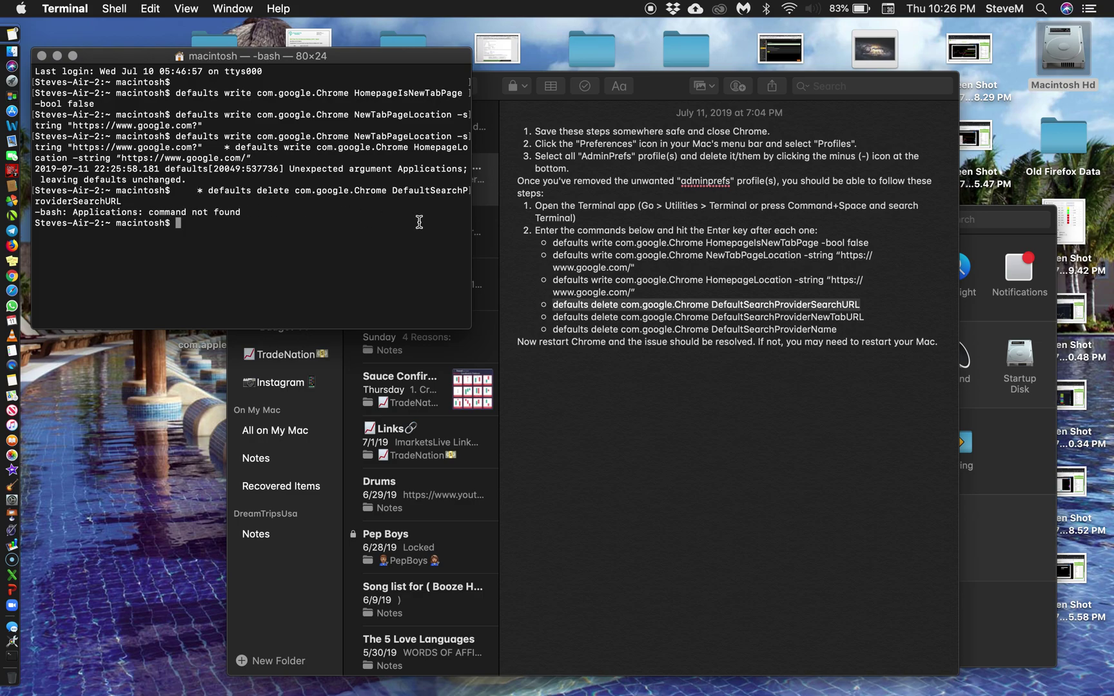
Copy the DefaultSearchProviderNewTabURL delete command from the note and run it in Terminal.
left_click(514, 300)
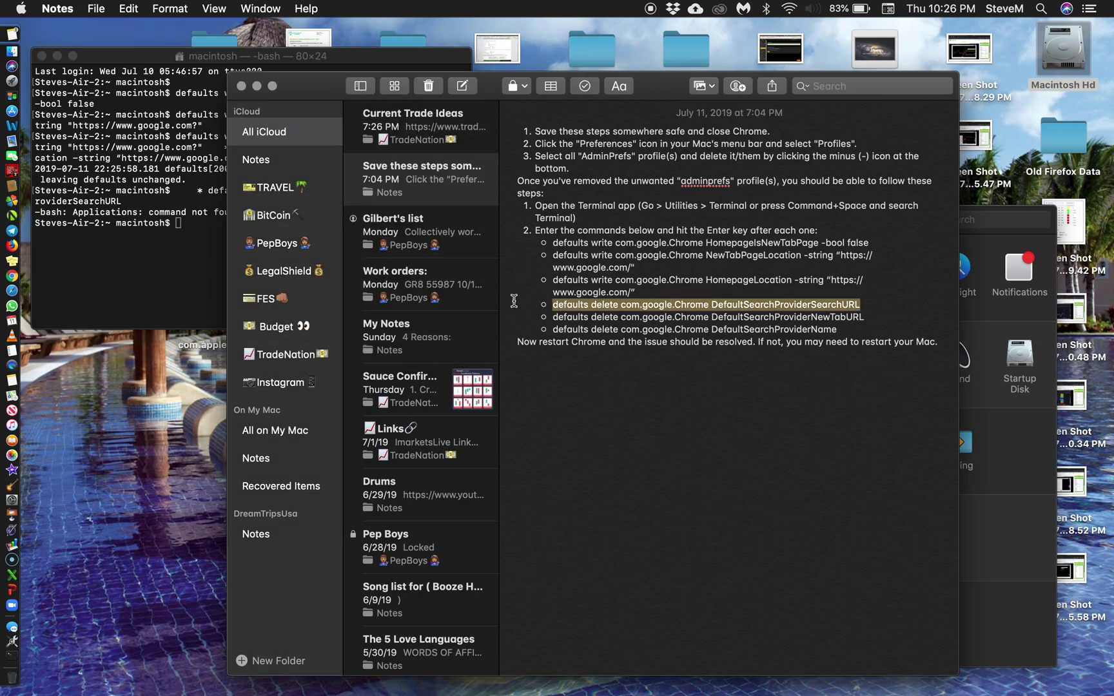
left_click(553, 318)
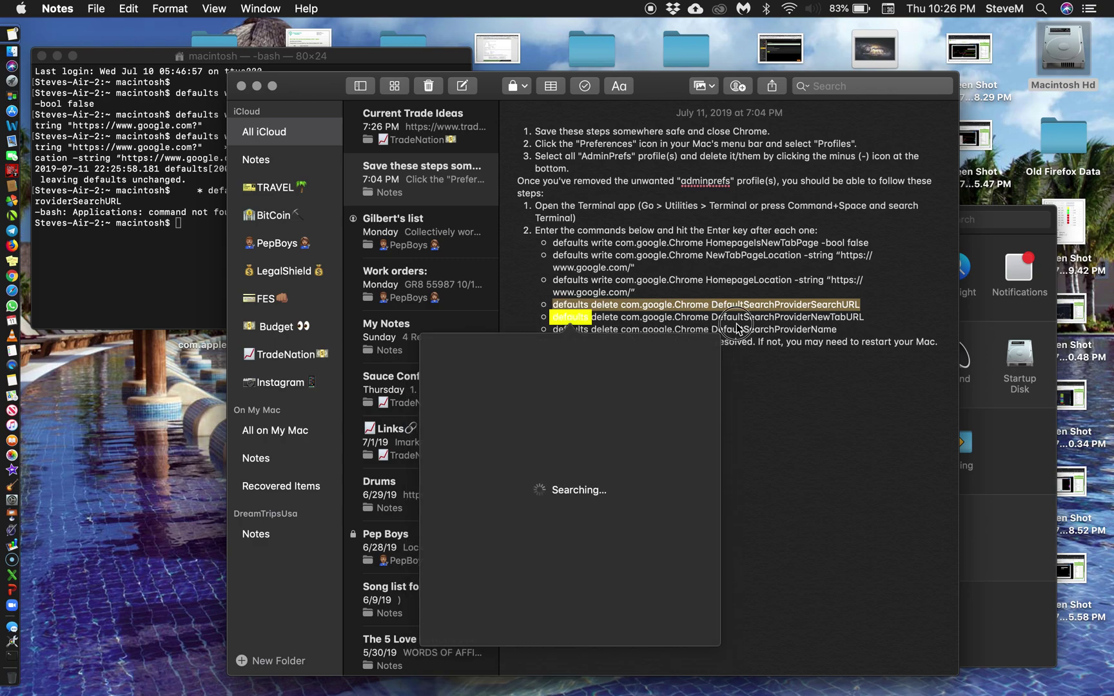
left_click(736, 399)
left_click(736, 399)
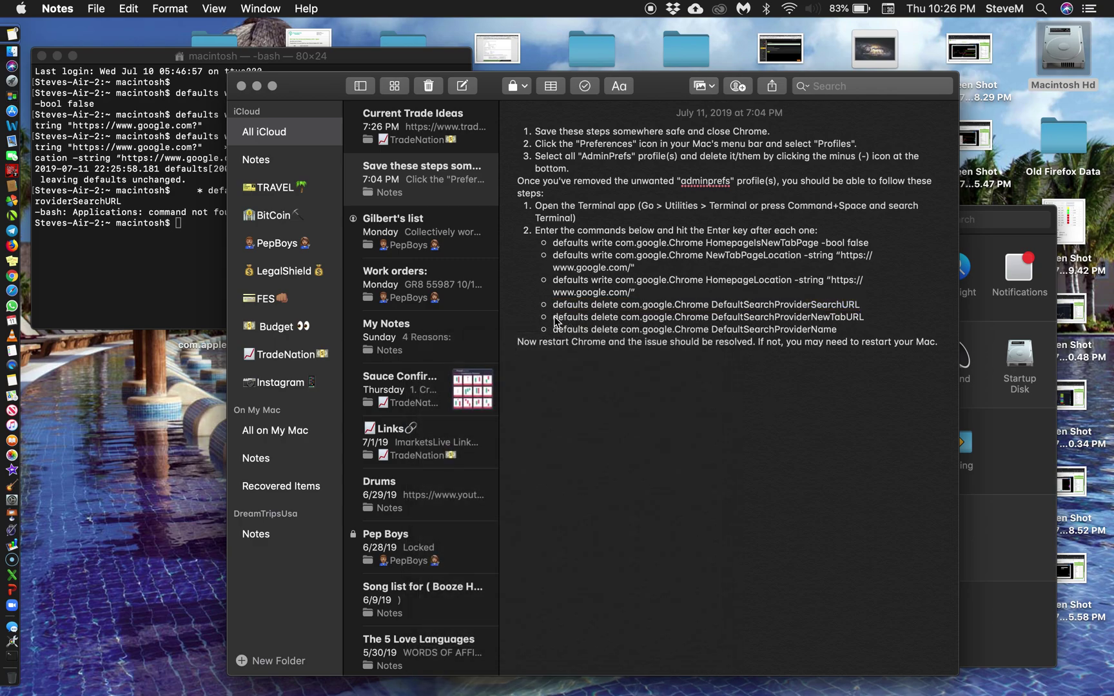
left_click_drag(554, 318, 866, 325)
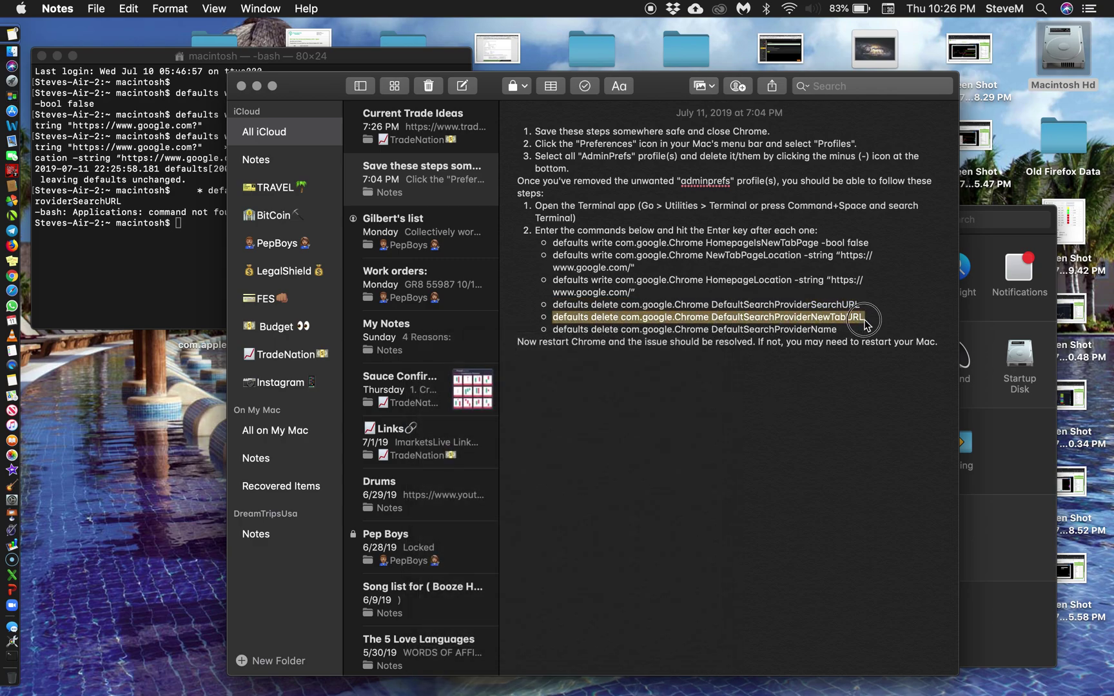
left_click(184, 225)
type("* defaults delete com.google.Chrome DefaultSearchProviderNewTabURL")
key("Return")
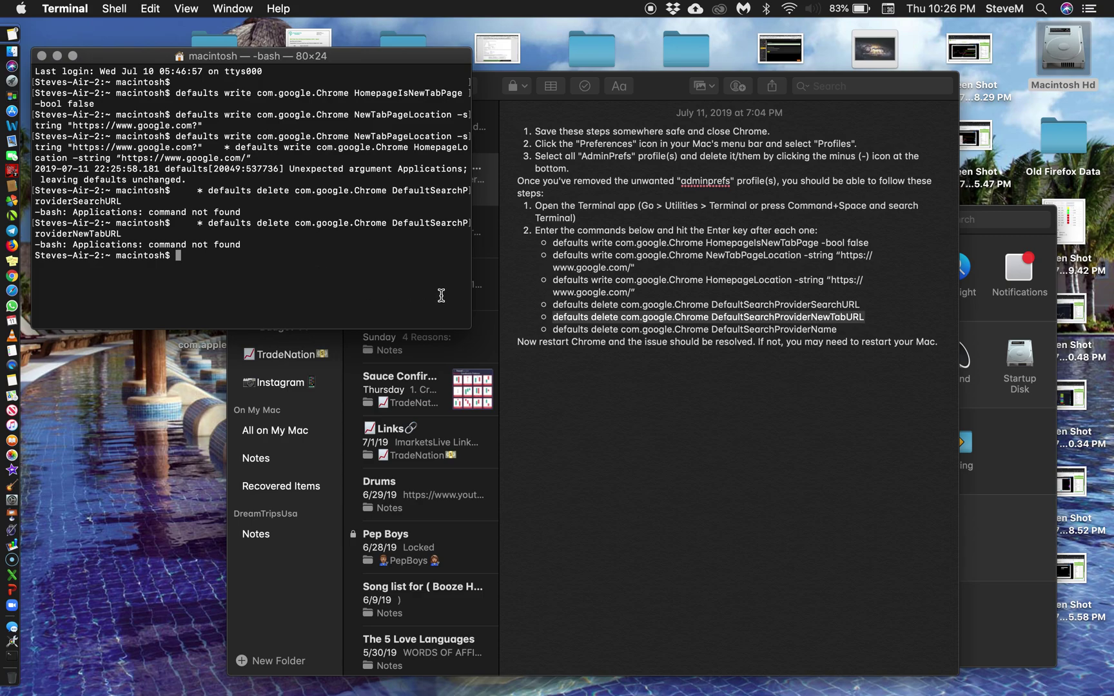
Re-copy the full NewTabURL delete line and run it again at a fresh Terminal prompt.
left_click(577, 317)
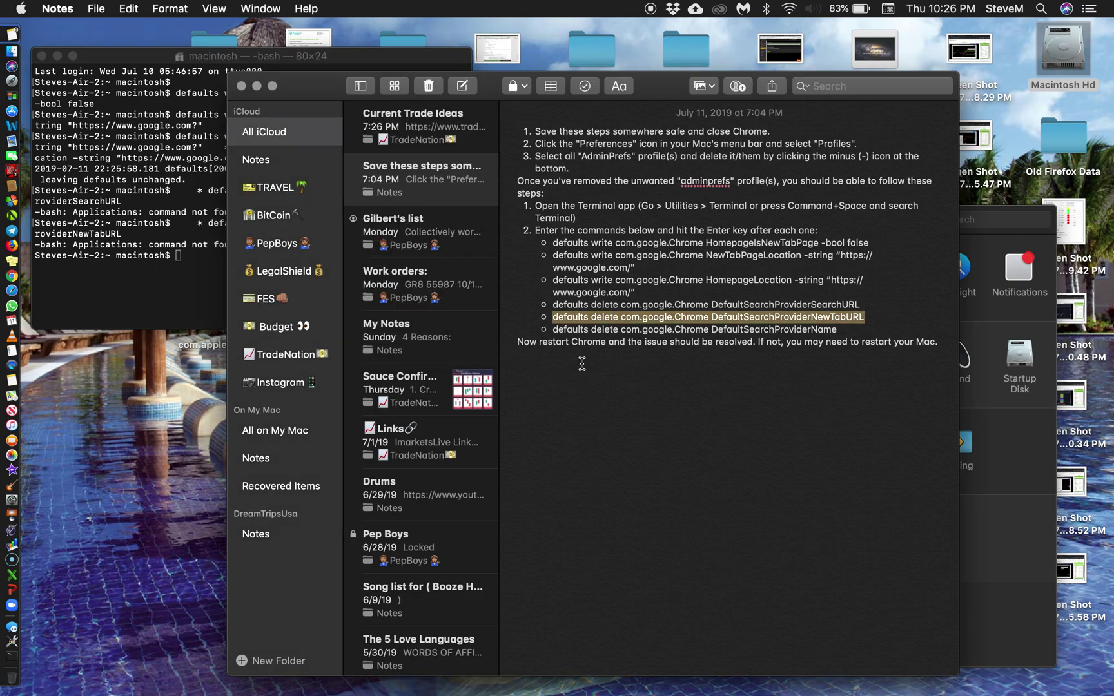
left_click(555, 317)
left_click_drag(555, 317, 864, 322)
left_click(200, 261)
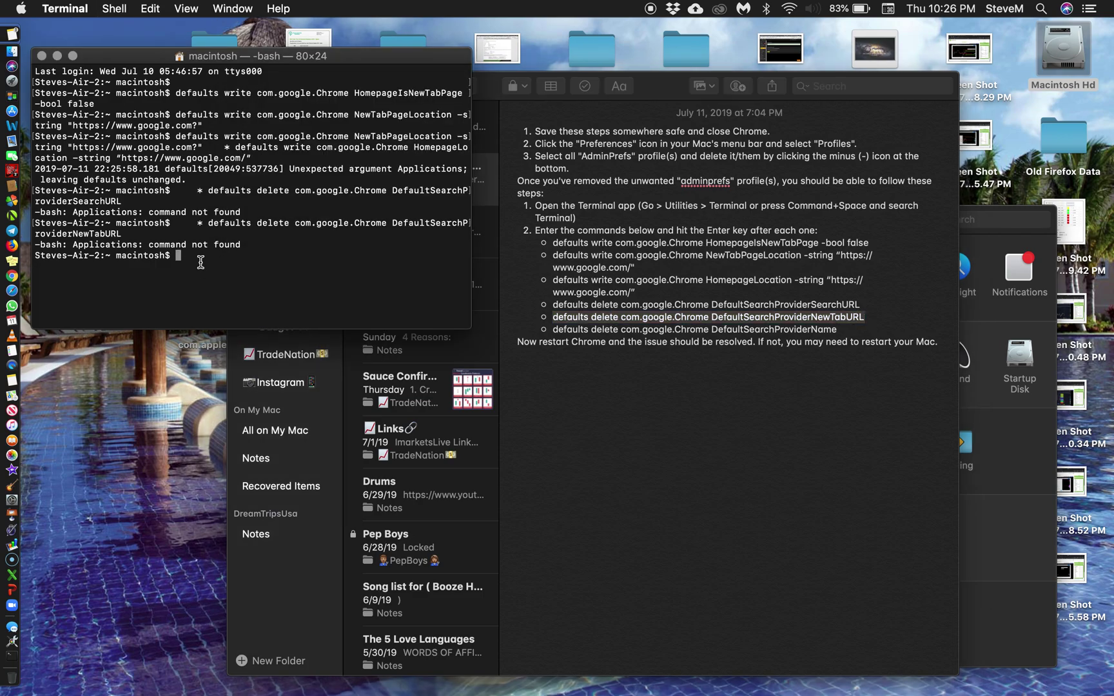
key("Return")
type("* defaults delete com.google.Chrome DefaultSearchProviderNewTabURL")
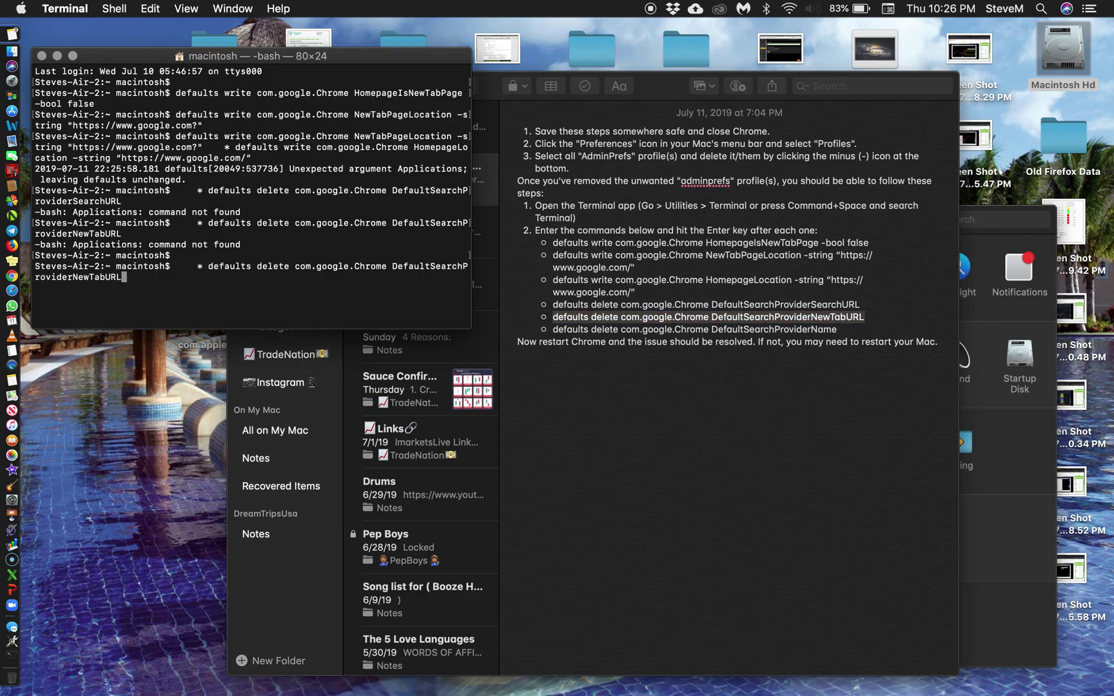
key("Return")
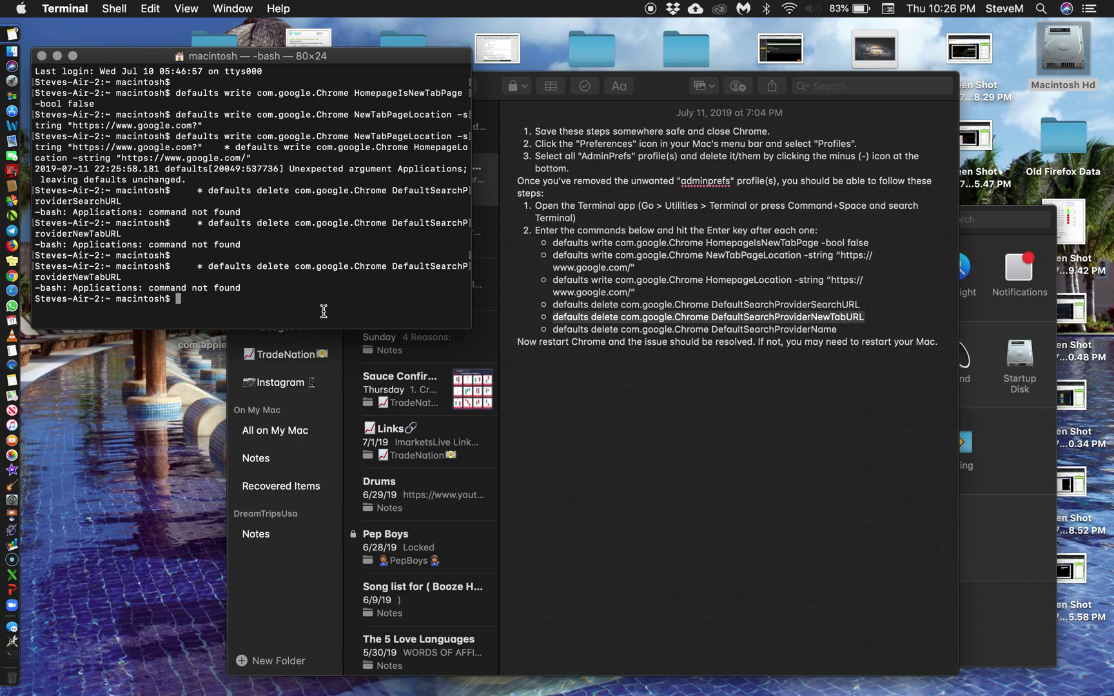
Copy the DefaultSearchProviderName delete command from the note and run it in Terminal.
left_click(557, 336)
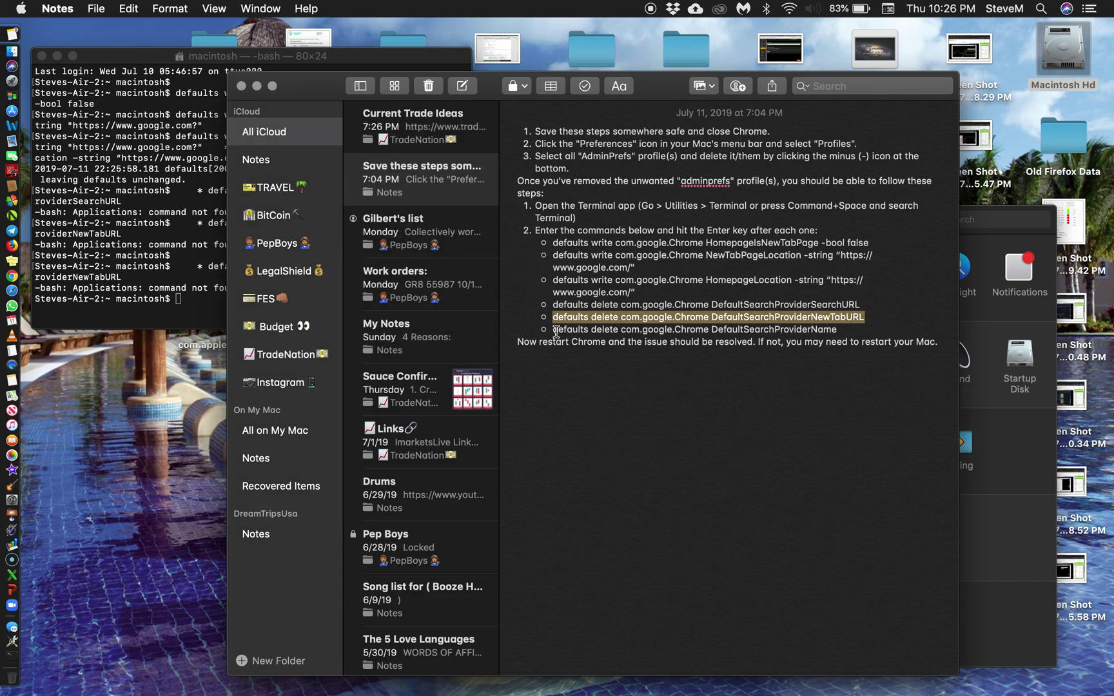
left_click_drag(556, 330, 814, 341)
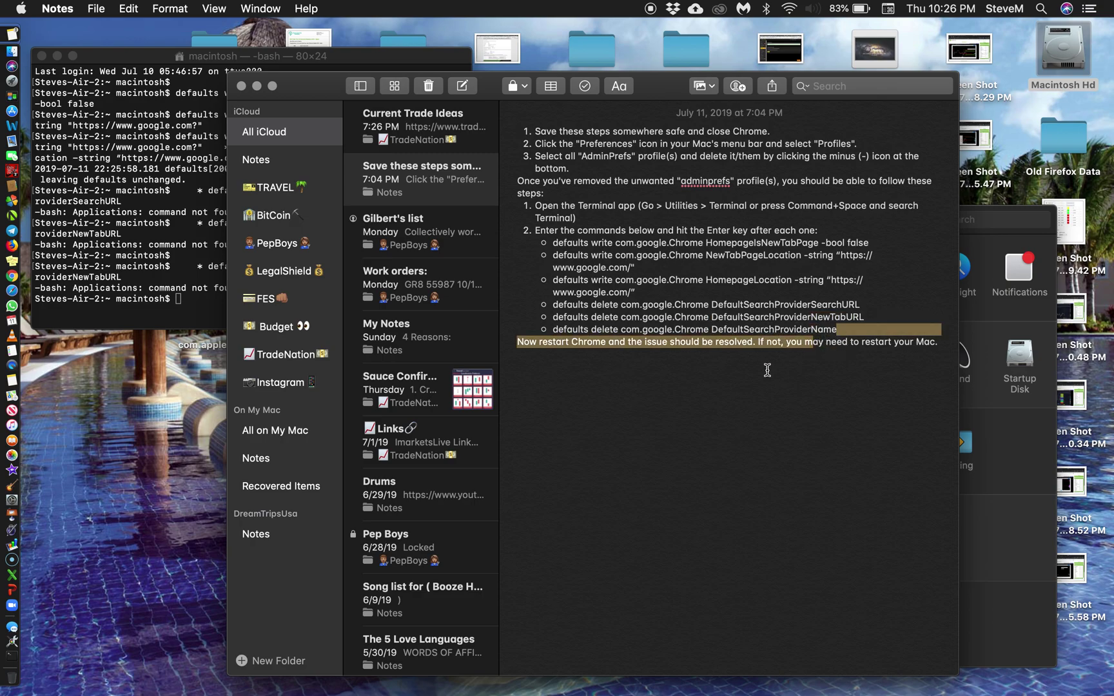
left_click(557, 358)
left_click_drag(556, 329, 836, 332)
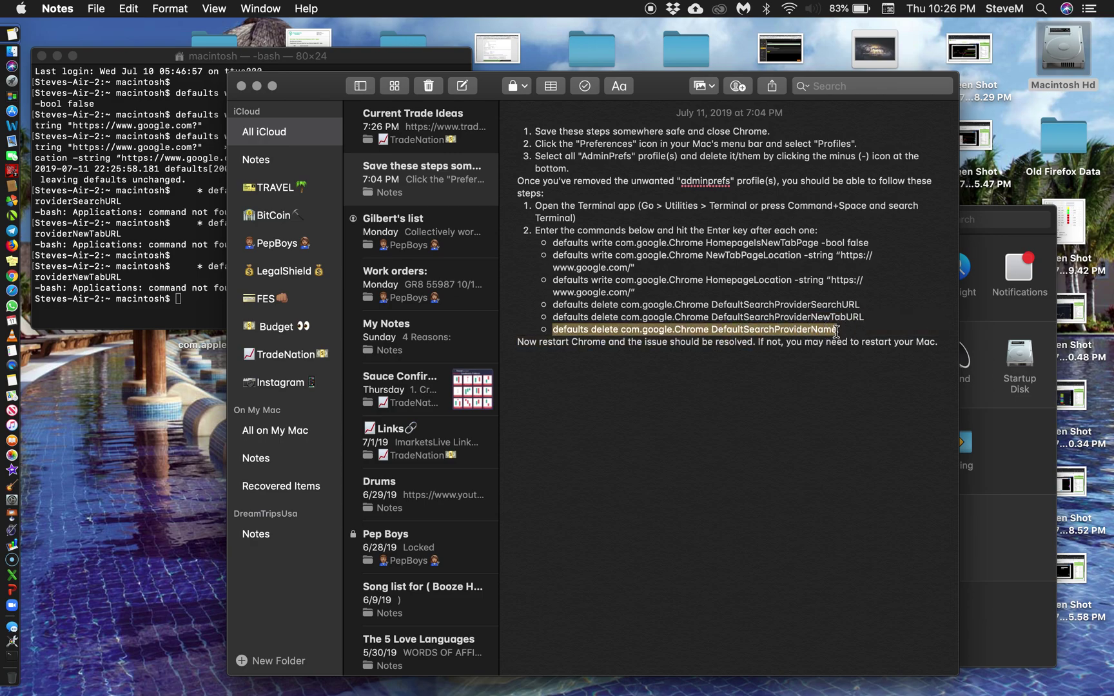
left_click(191, 312)
key("Return")
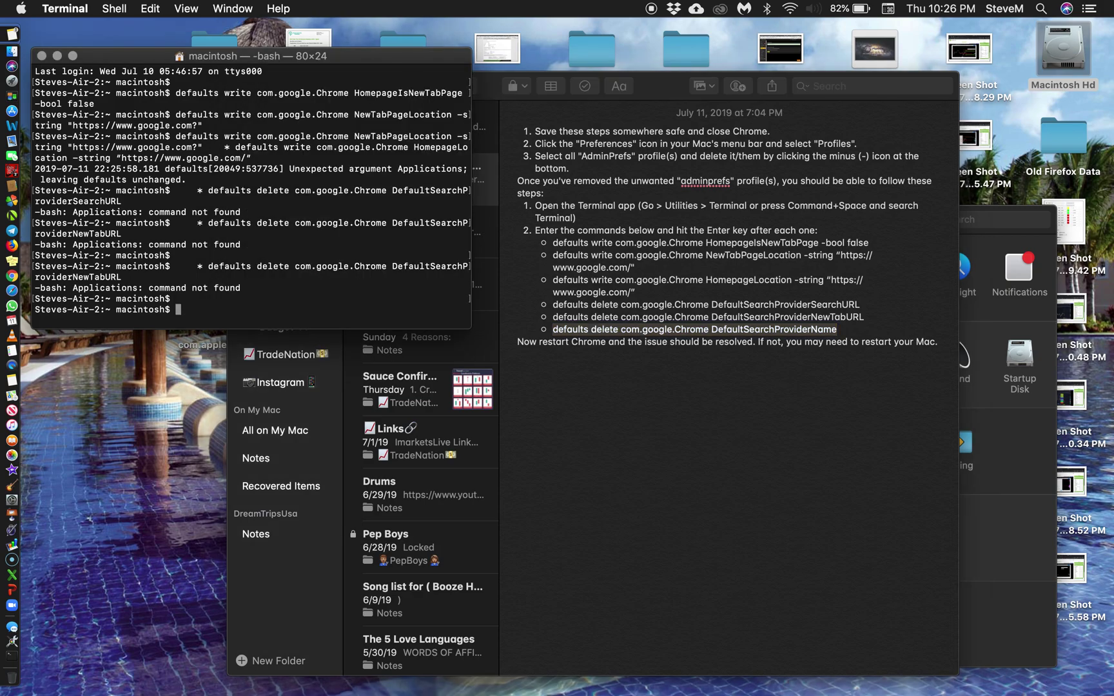
type("* defaults delete com.google.Chrome DefaultSearchProviderName")
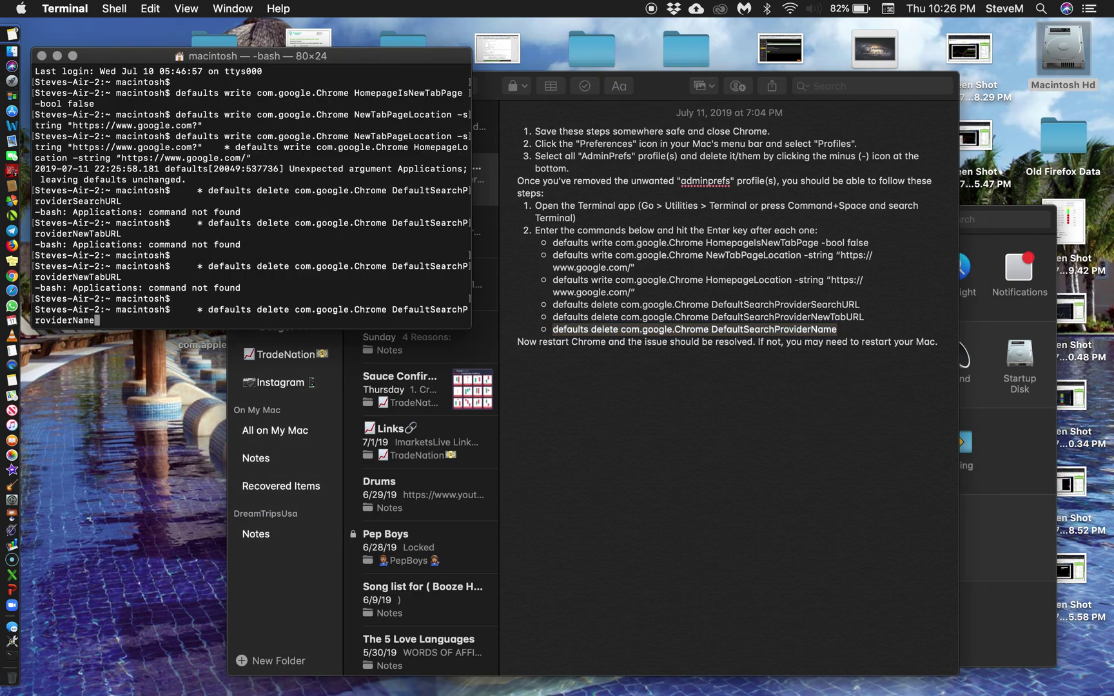
key("Return")
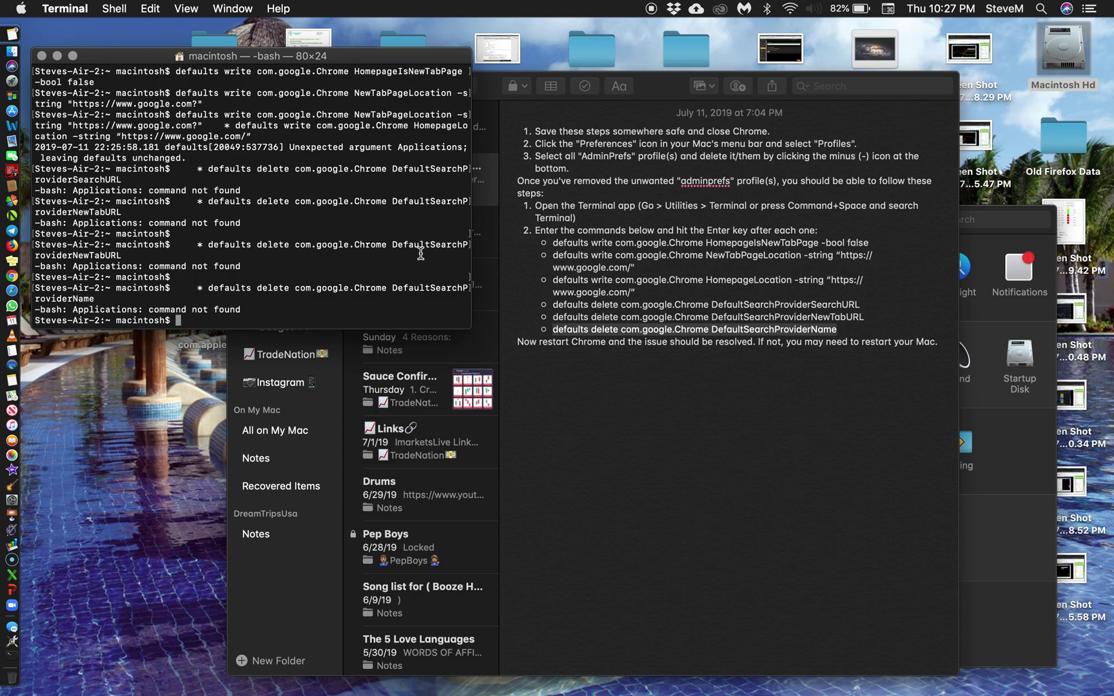
Close the Terminal window and quit Terminal completely.
left_click(41, 56)
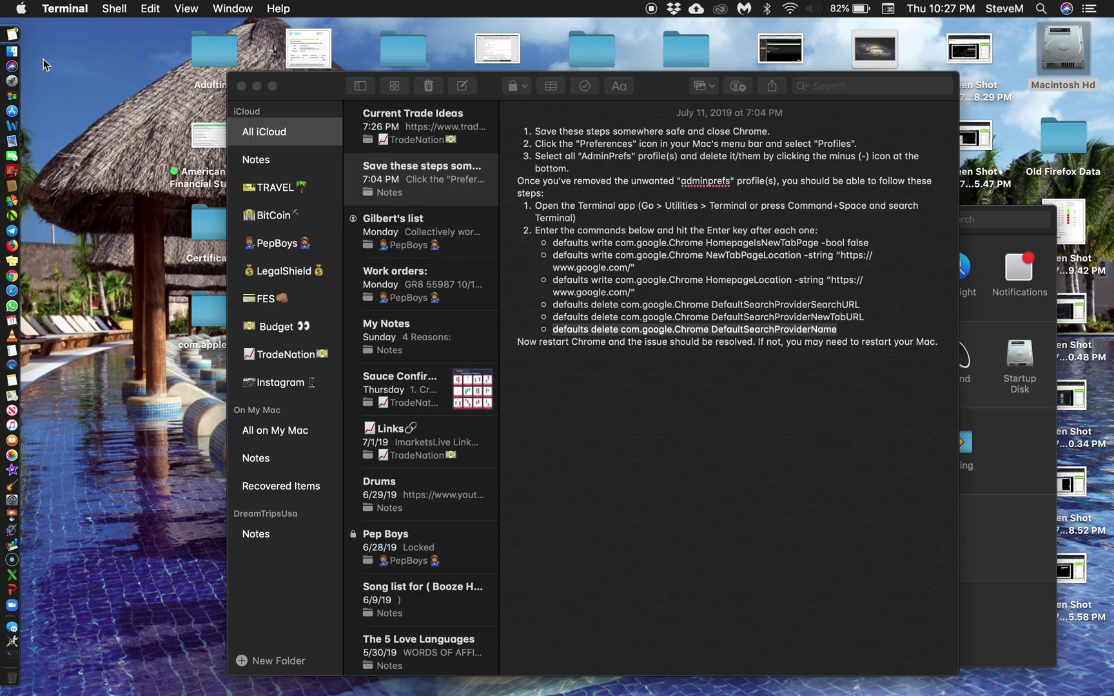
left_click(64, 9)
left_click(87, 169)
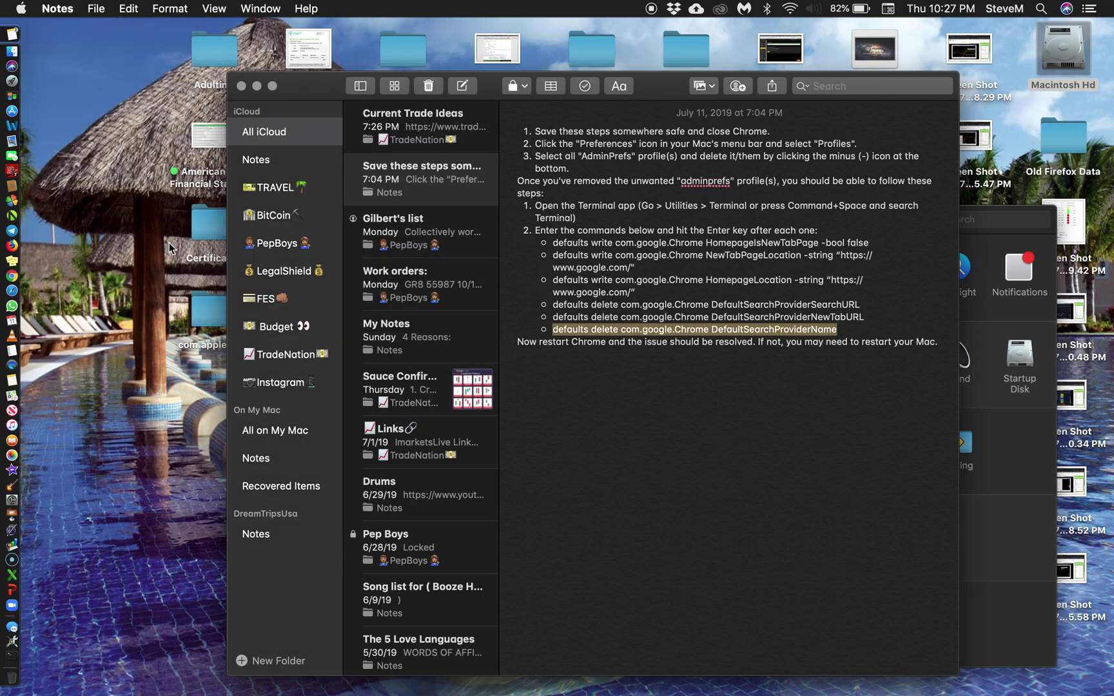
Force quit Notes from the Force Quit Applications window, then close that window.
key("cmd+alt+Escape")
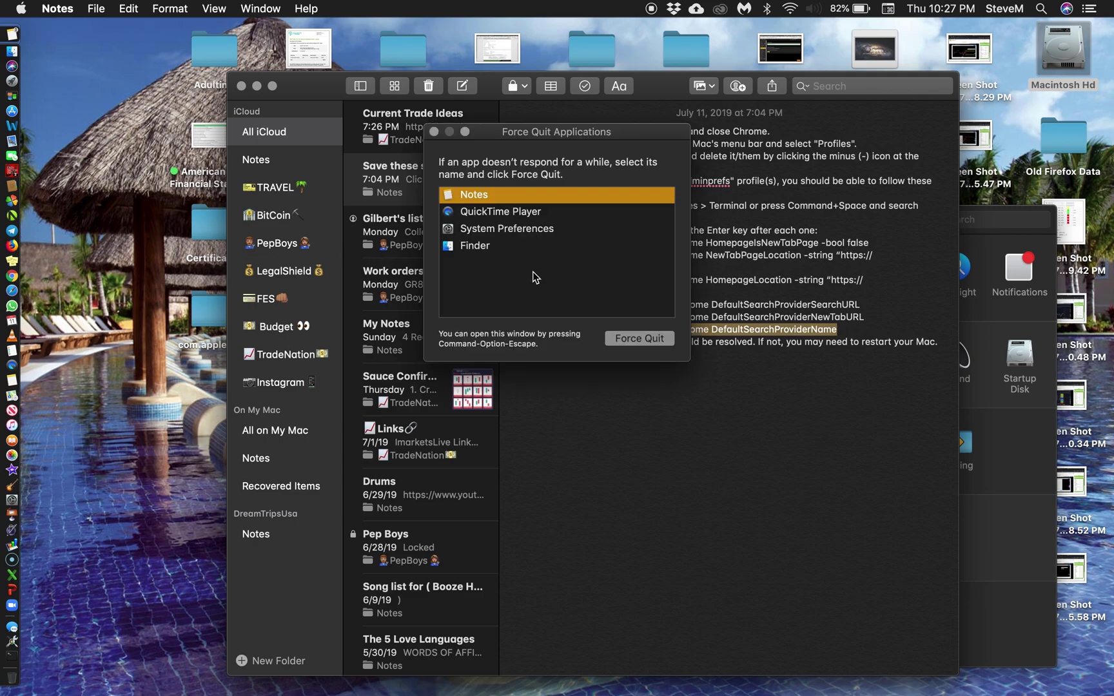
left_click(631, 338)
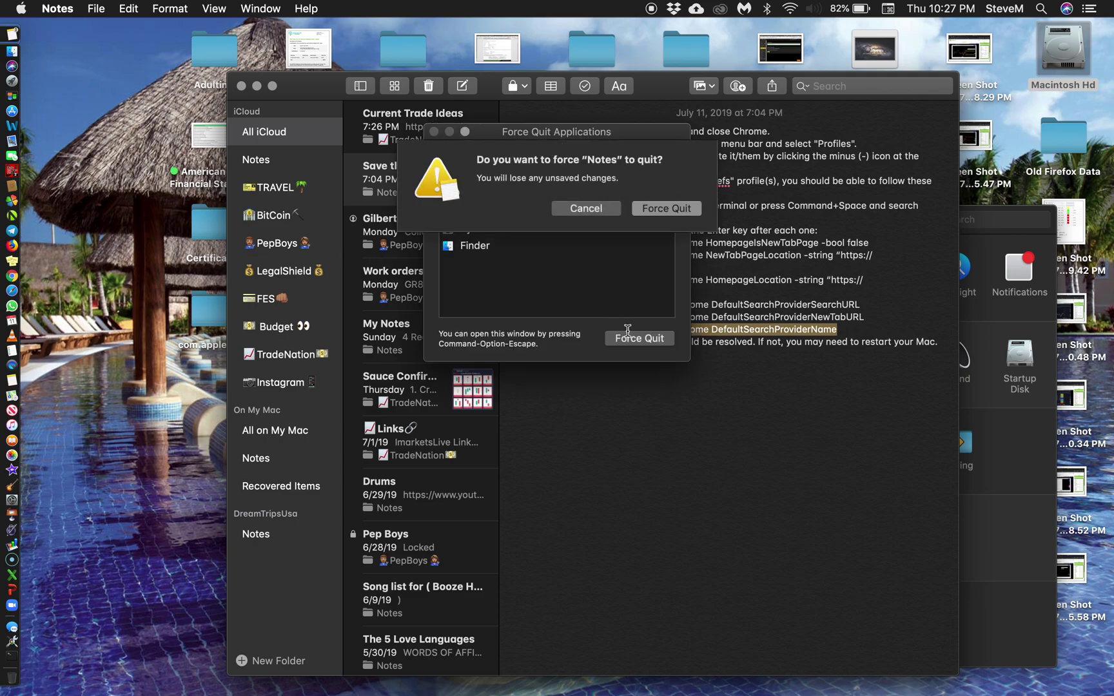
left_click(661, 208)
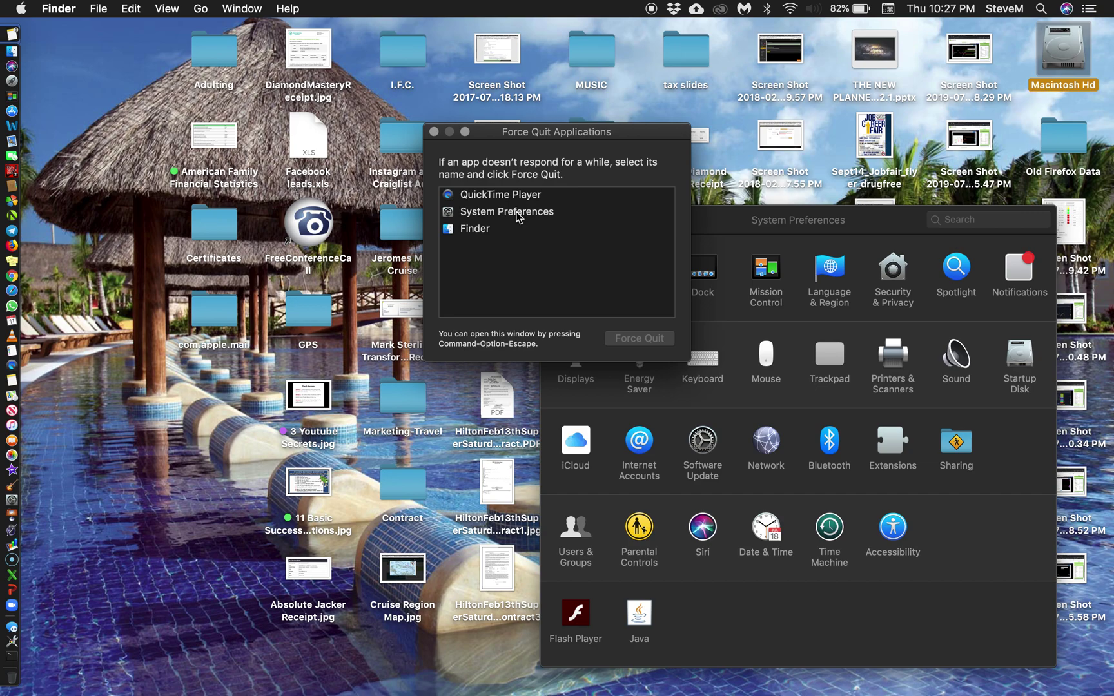
left_click(517, 216)
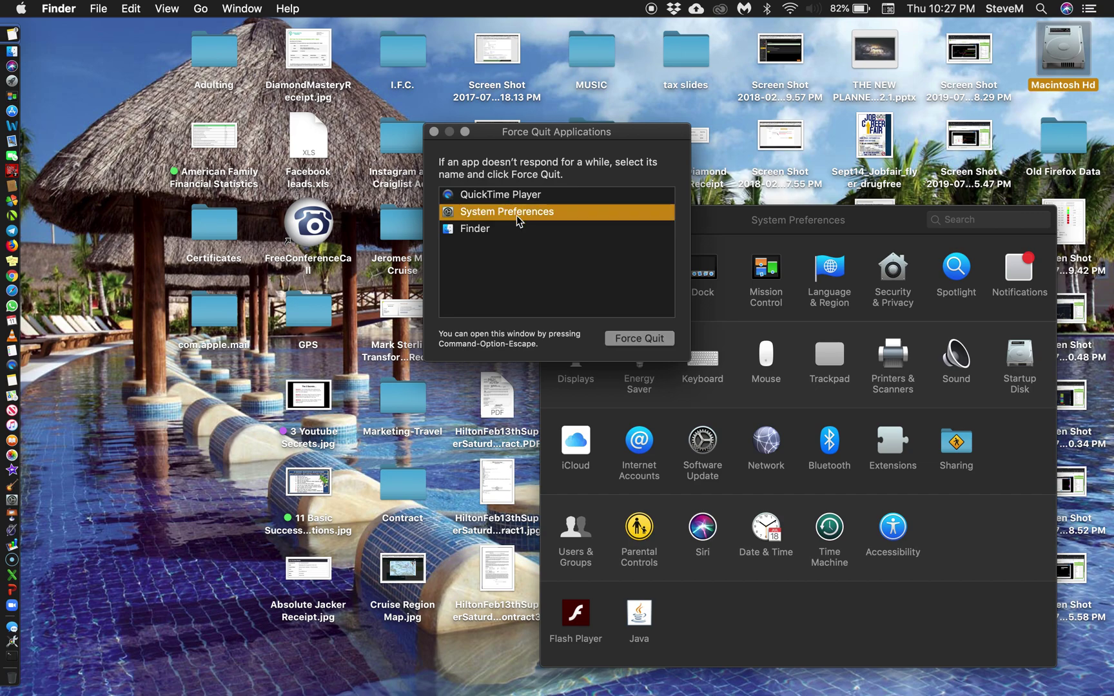
left_click(433, 132)
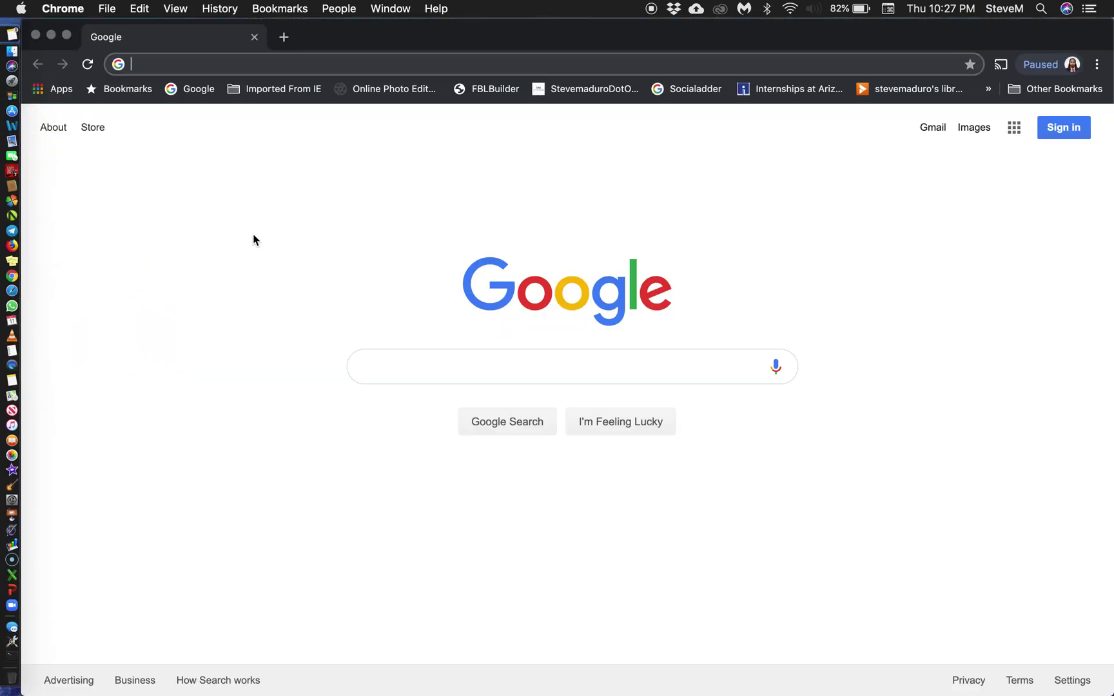
Open several new tabs to confirm each loads the Google homepage.
left_click(283, 37)
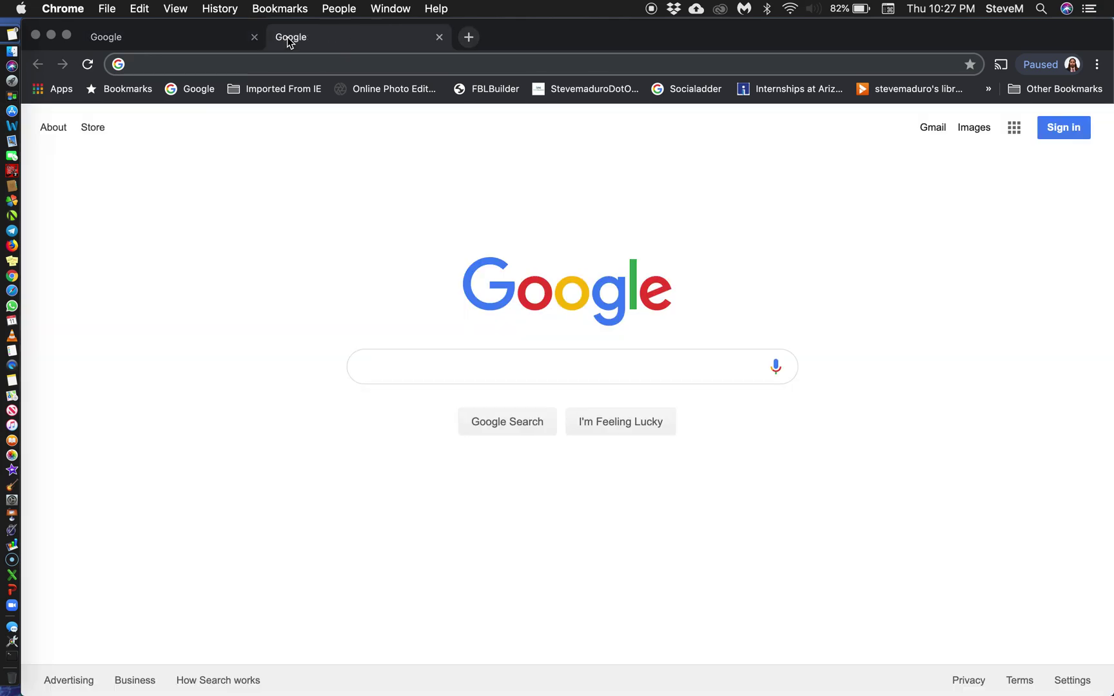
left_click(469, 38)
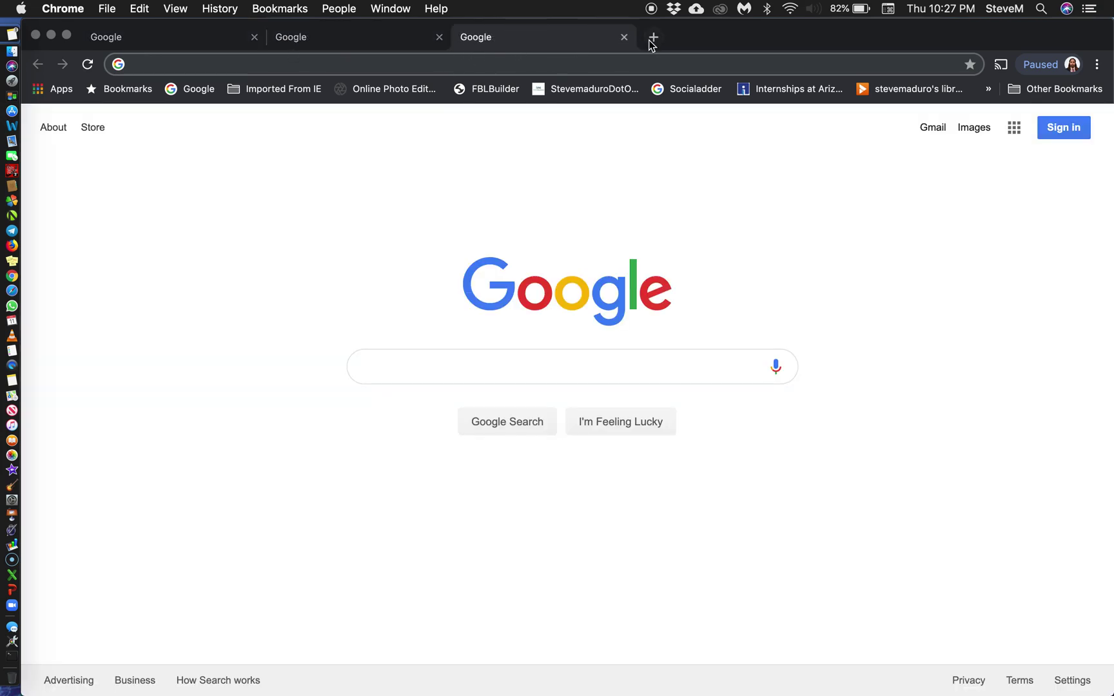
left_click(652, 39)
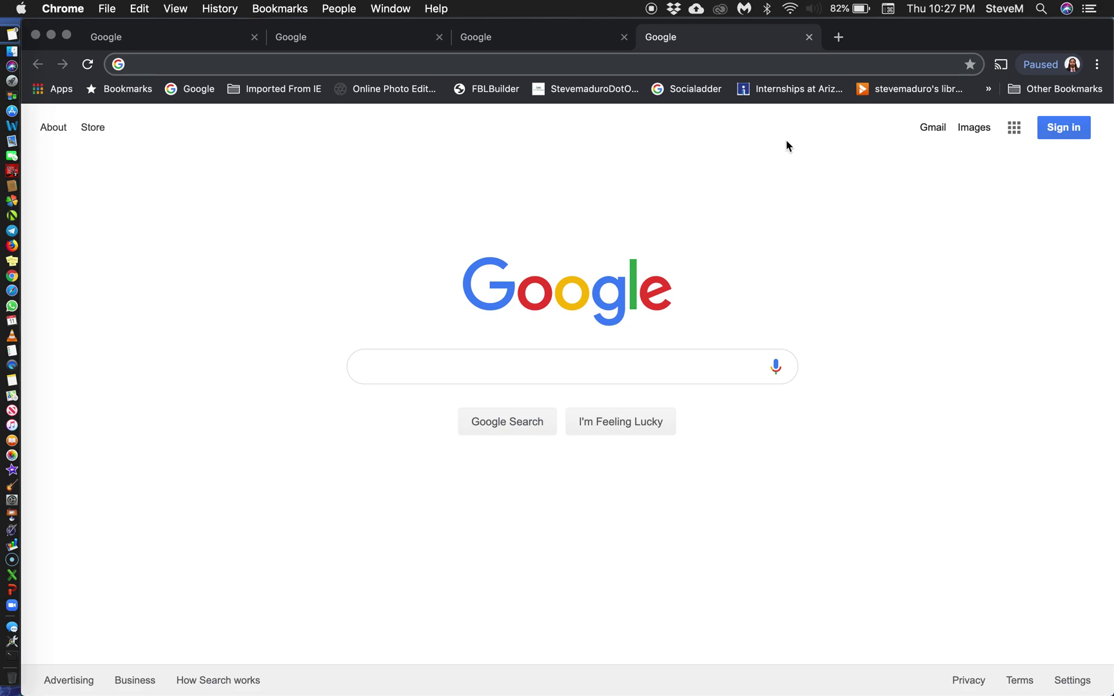
Close all four Chrome tabs and the window, then close System Preferences.
left_click(809, 38)
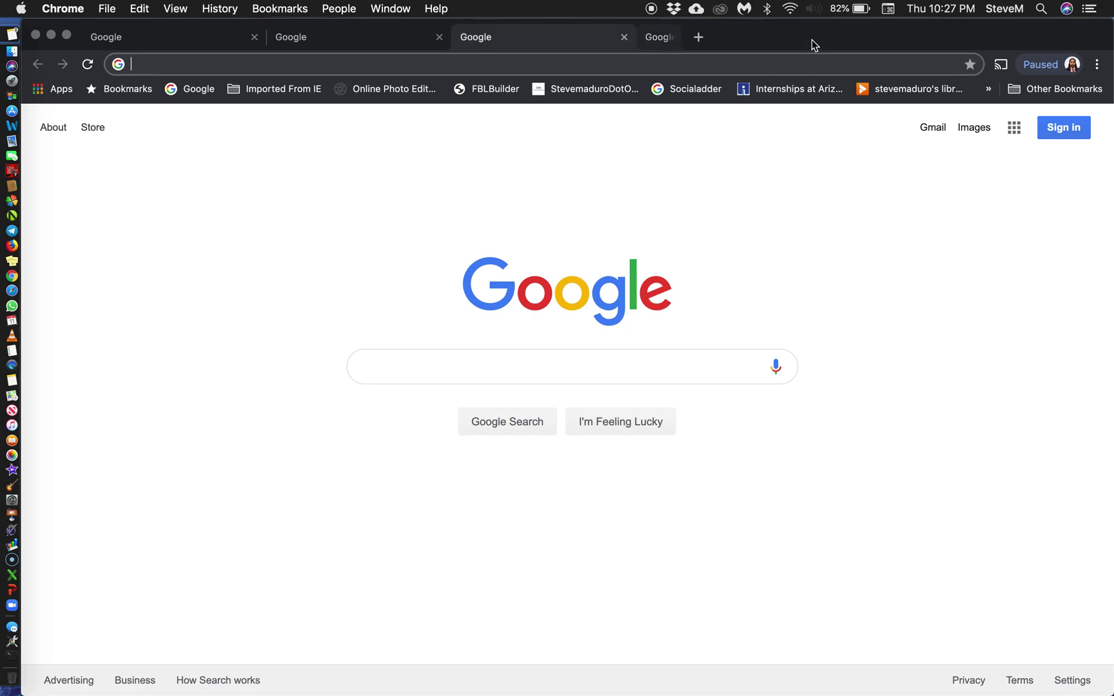
left_click(624, 37)
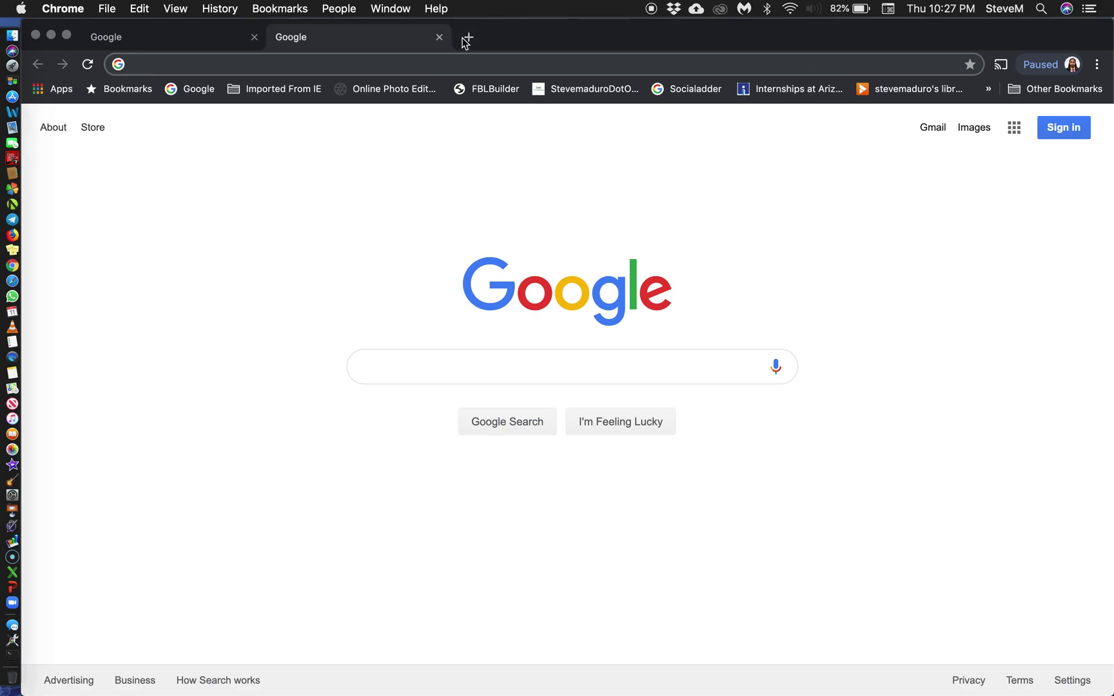
left_click(439, 37)
left_click(254, 37)
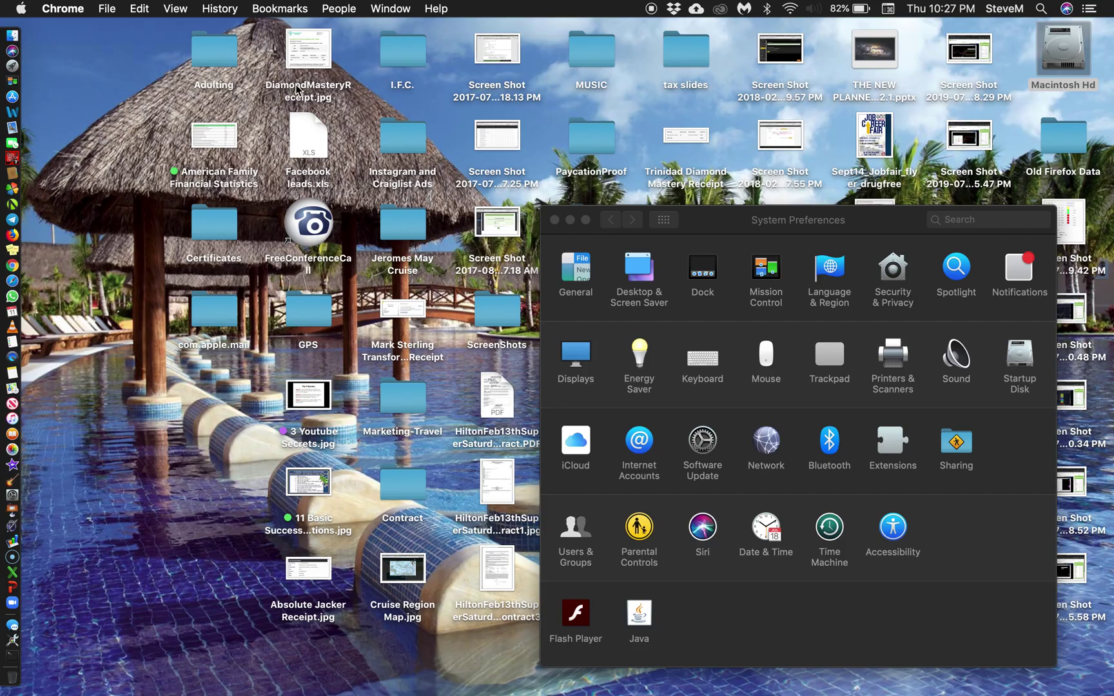
left_click(556, 220)
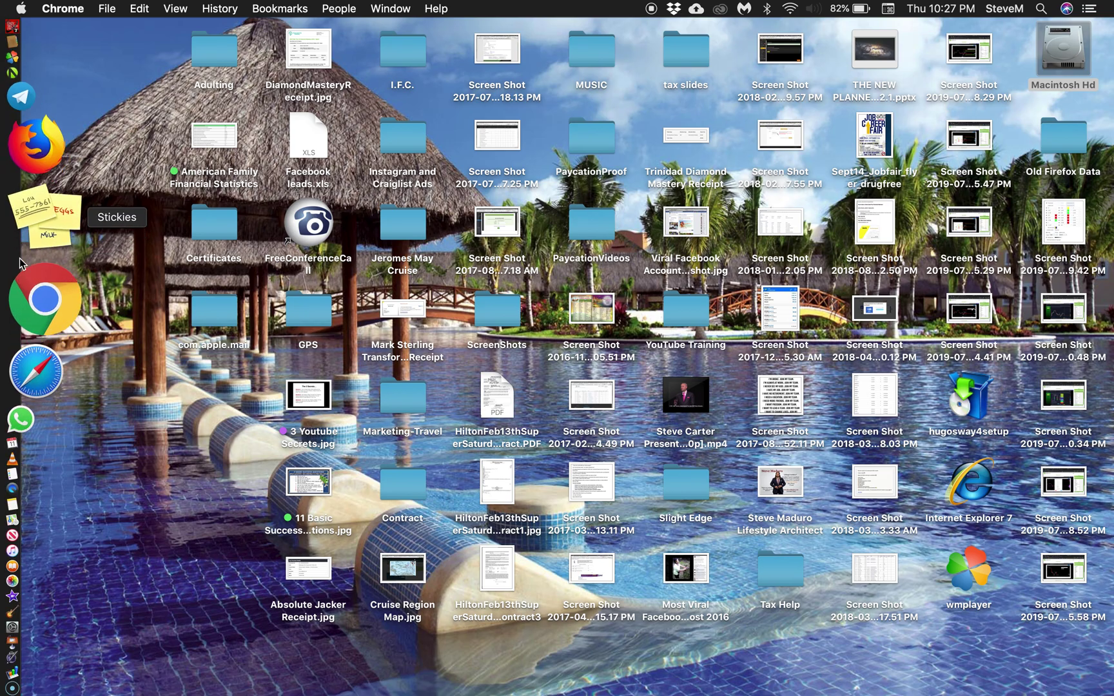
Launch Chrome from the Dock, quit it, and relaunch to confirm it opens on Google.
left_click(38, 271)
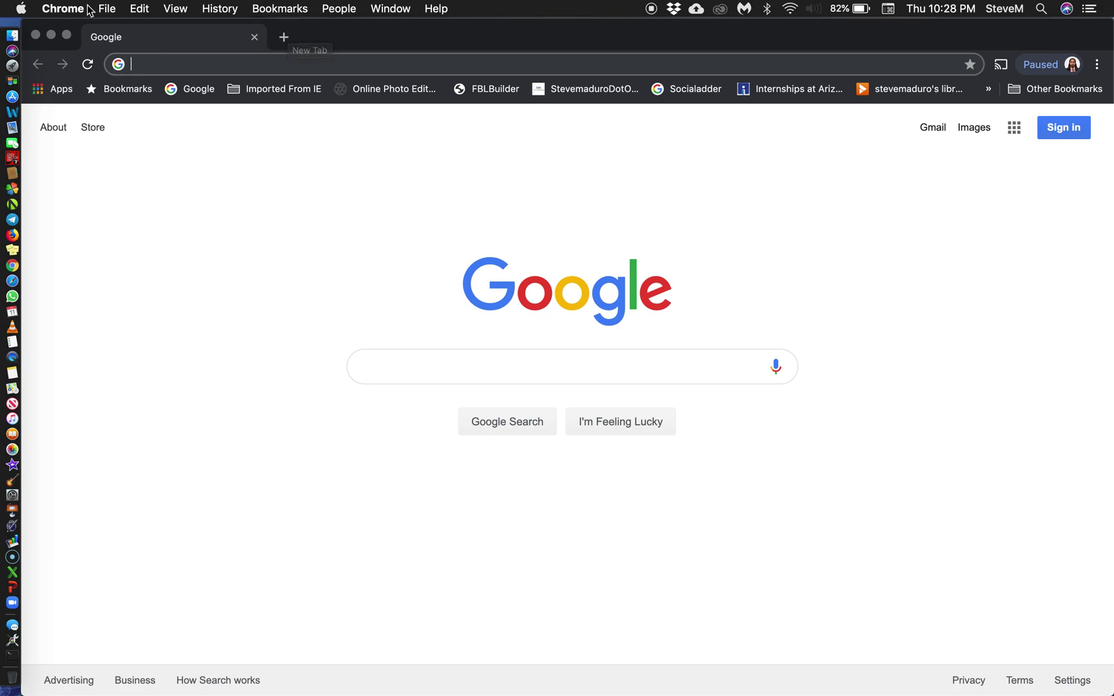
left_click(63, 8)
left_click(90, 206)
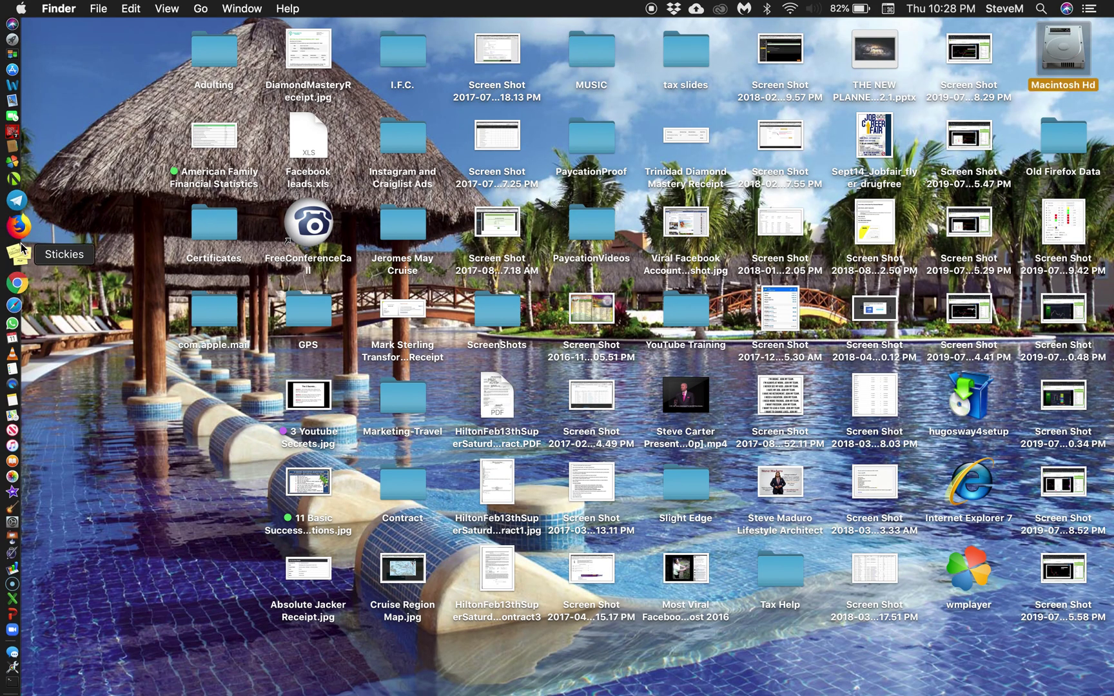
left_click(49, 266)
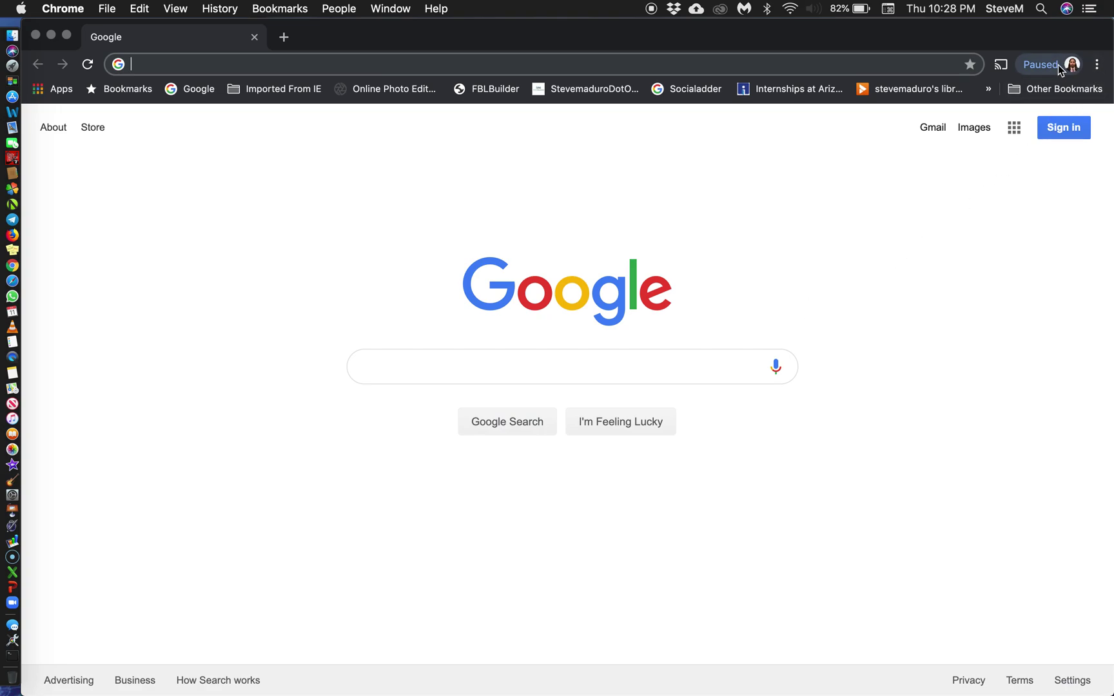
Open Chrome Settings and scroll to Google as search engine and the New Tab page startup option.
left_click(1097, 64)
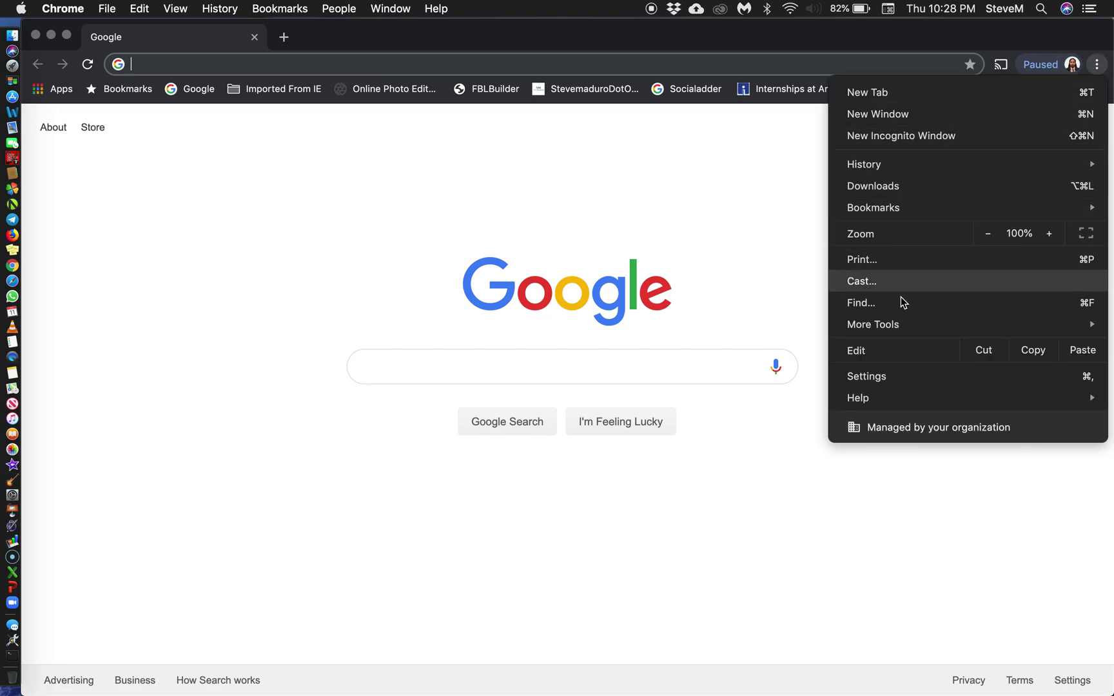
left_click(888, 378)
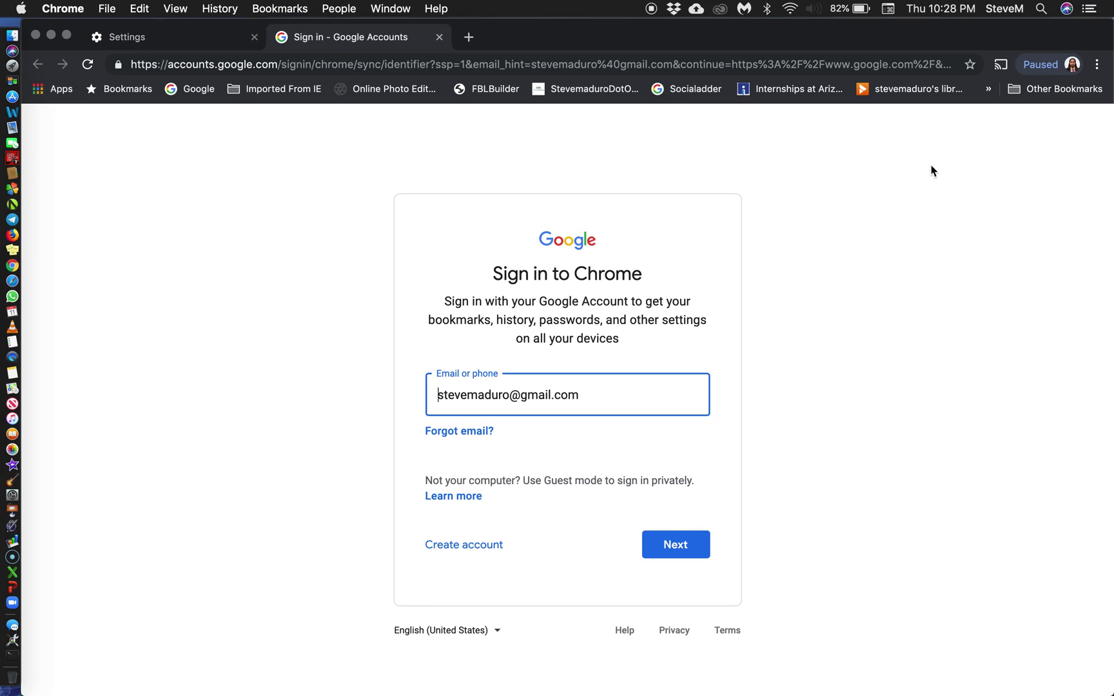
left_click(1096, 64)
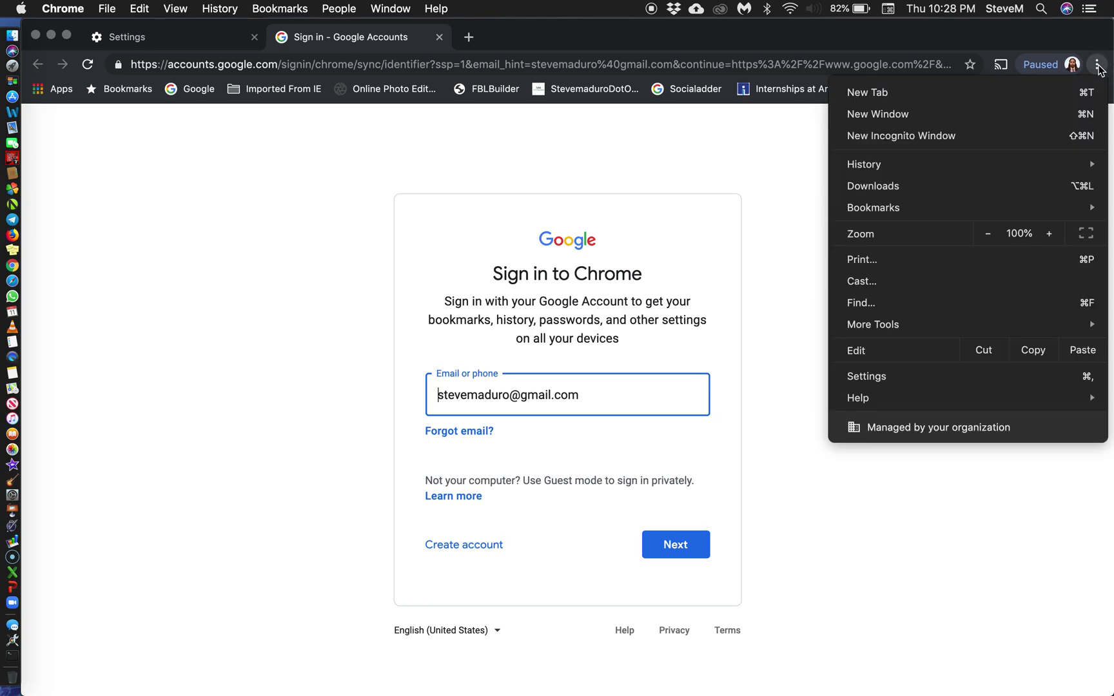
left_click(889, 376)
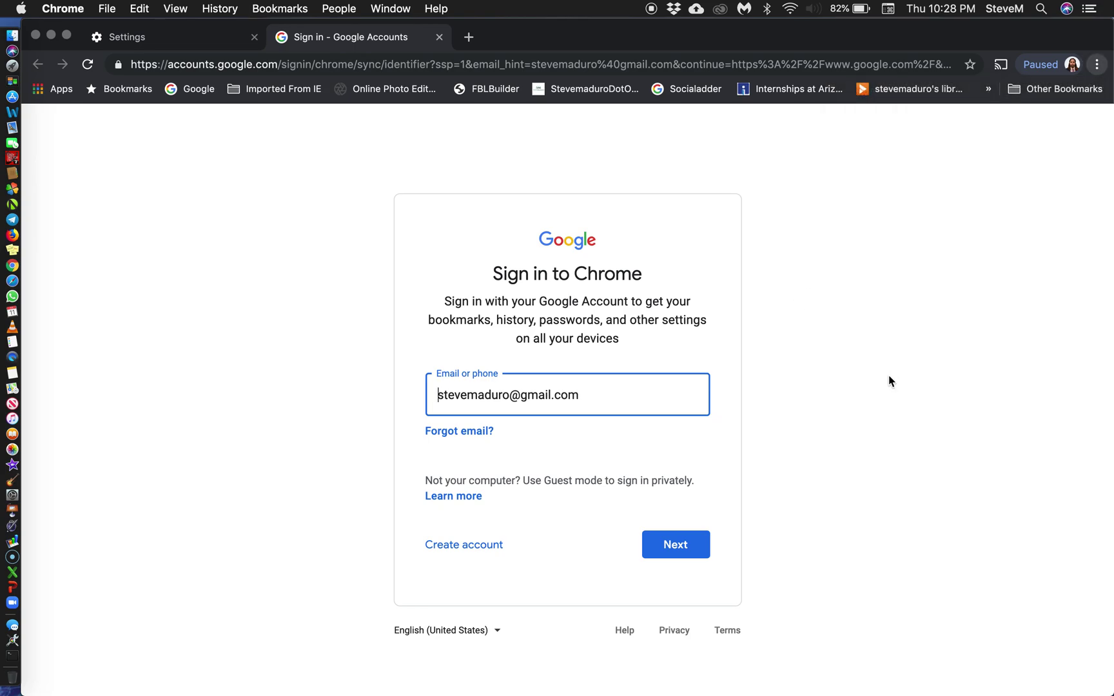
scroll(714, 401, "down", 10)
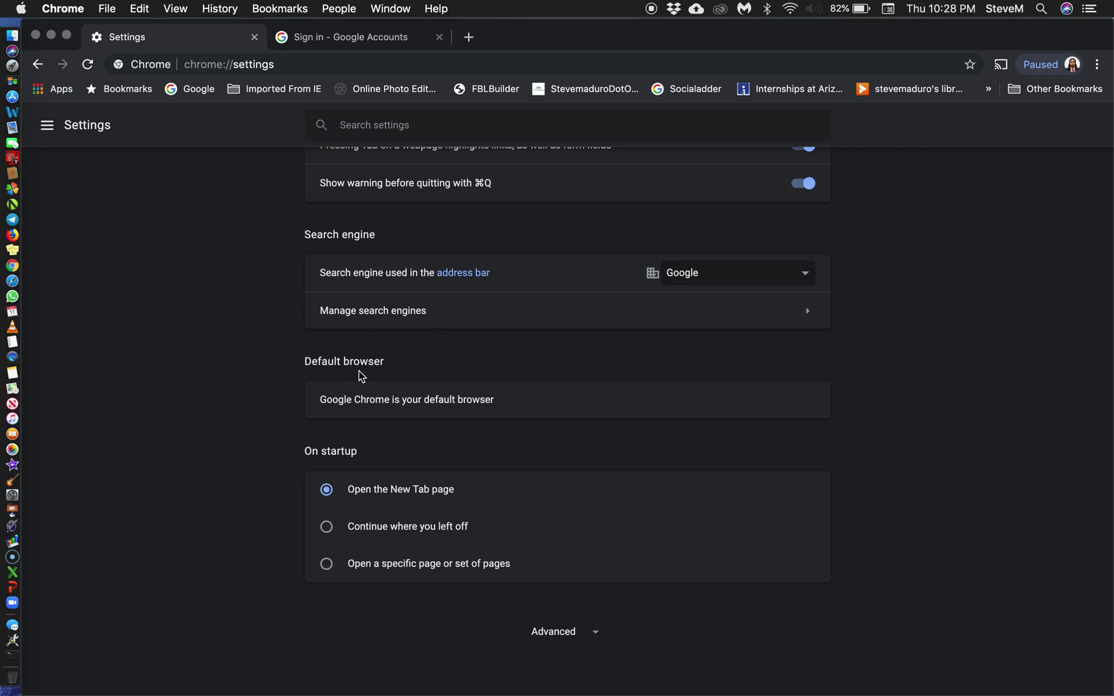
left_click_drag(305, 361, 400, 372)
Review Manage search engines to confirm Google is the default, then close the Settings tab.
left_click(456, 375)
scroll(551, 368, "up", 10)
scroll(552, 367, "down", 10)
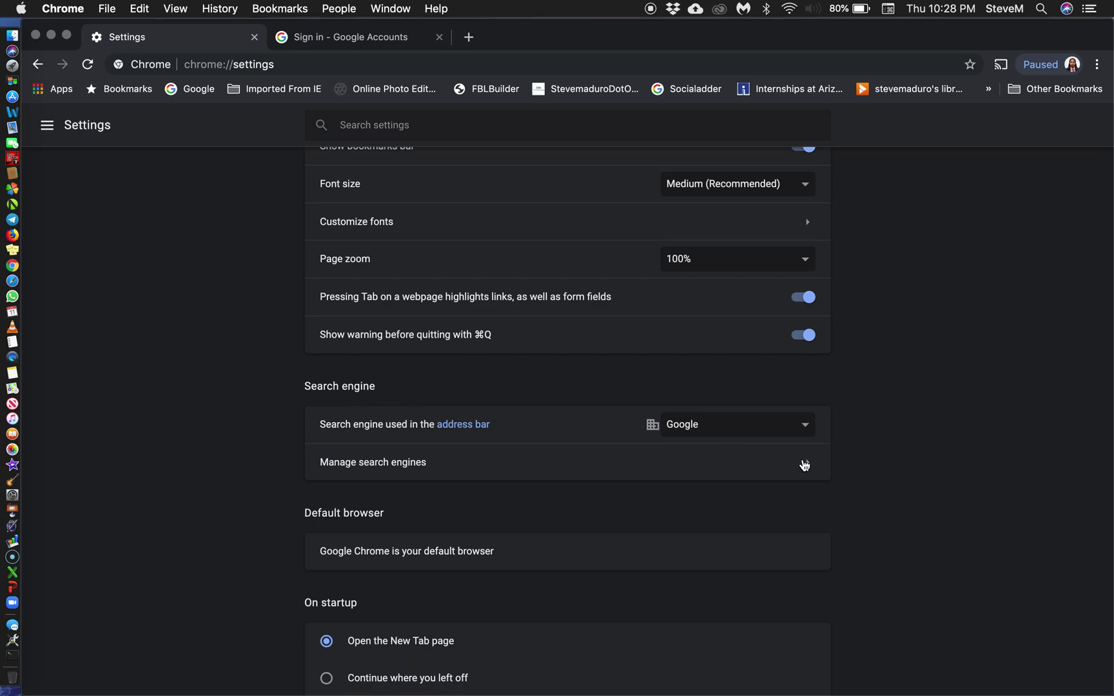
left_click(803, 463)
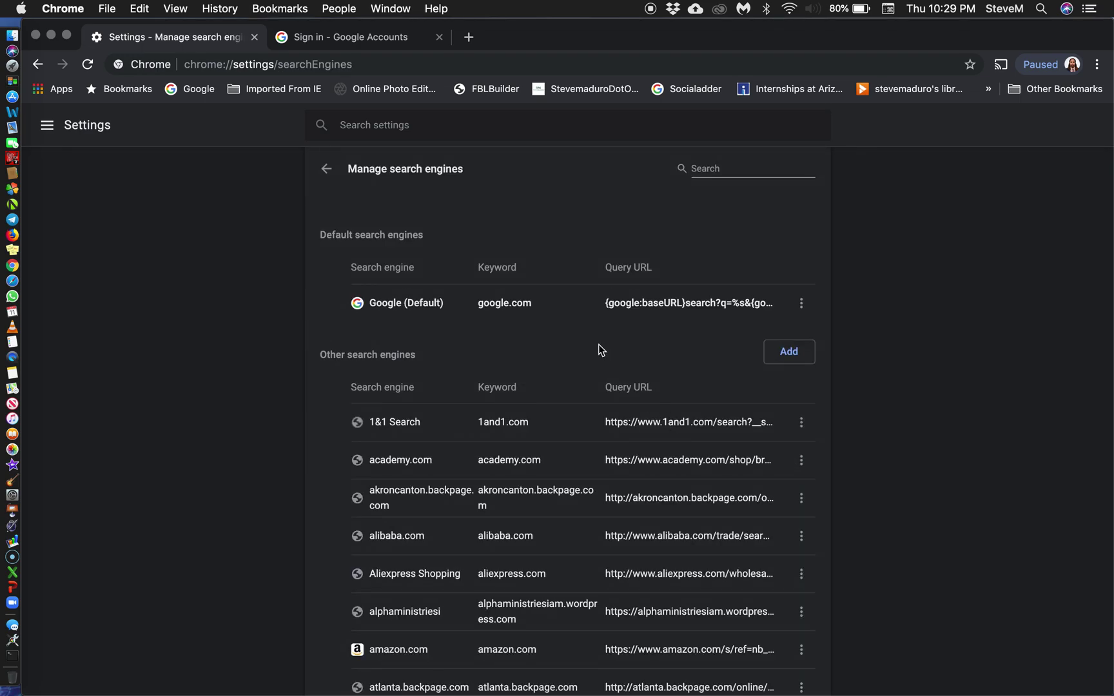
scroll(575, 348, "down", 2)
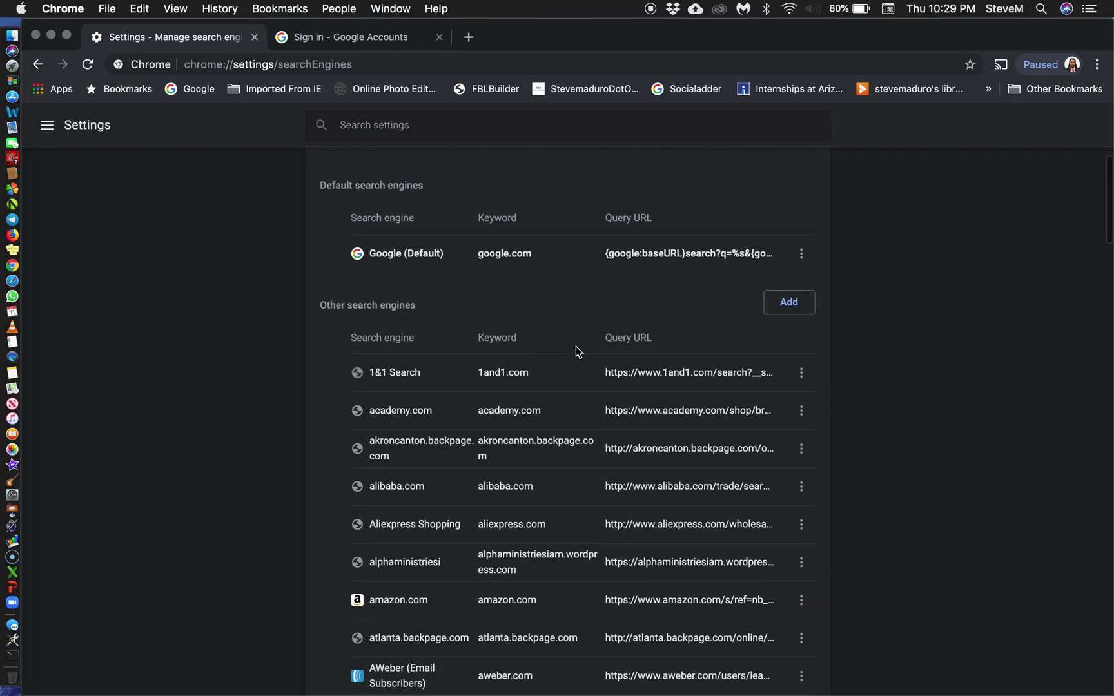
scroll(606, 422, "down", 1)
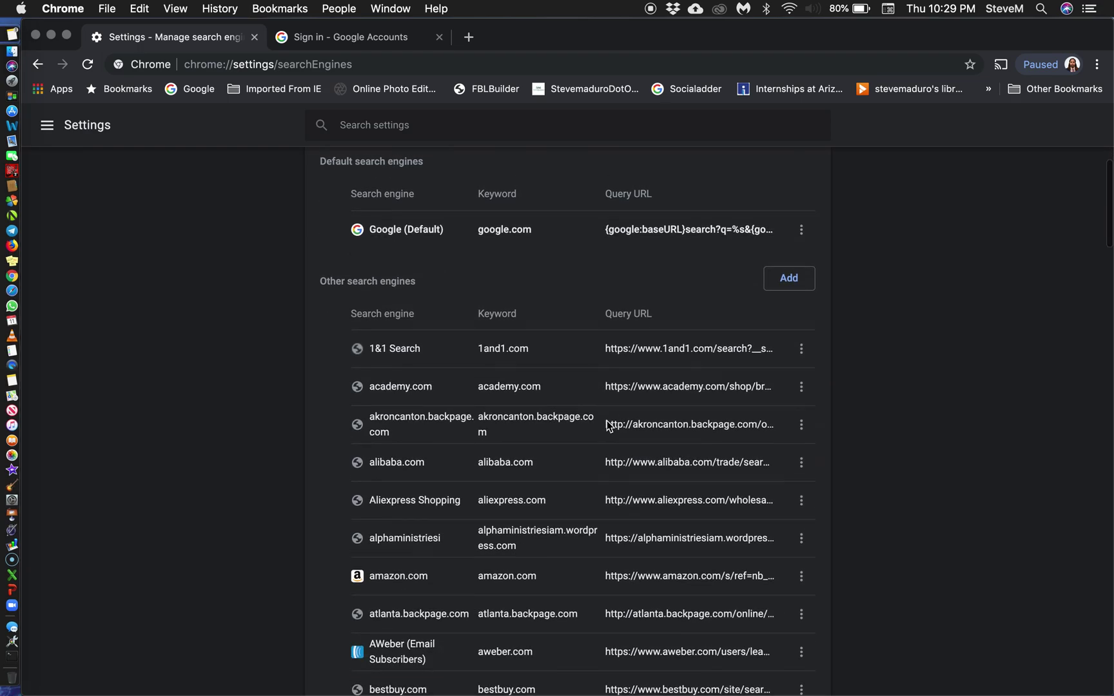
scroll(606, 424, "up", 3)
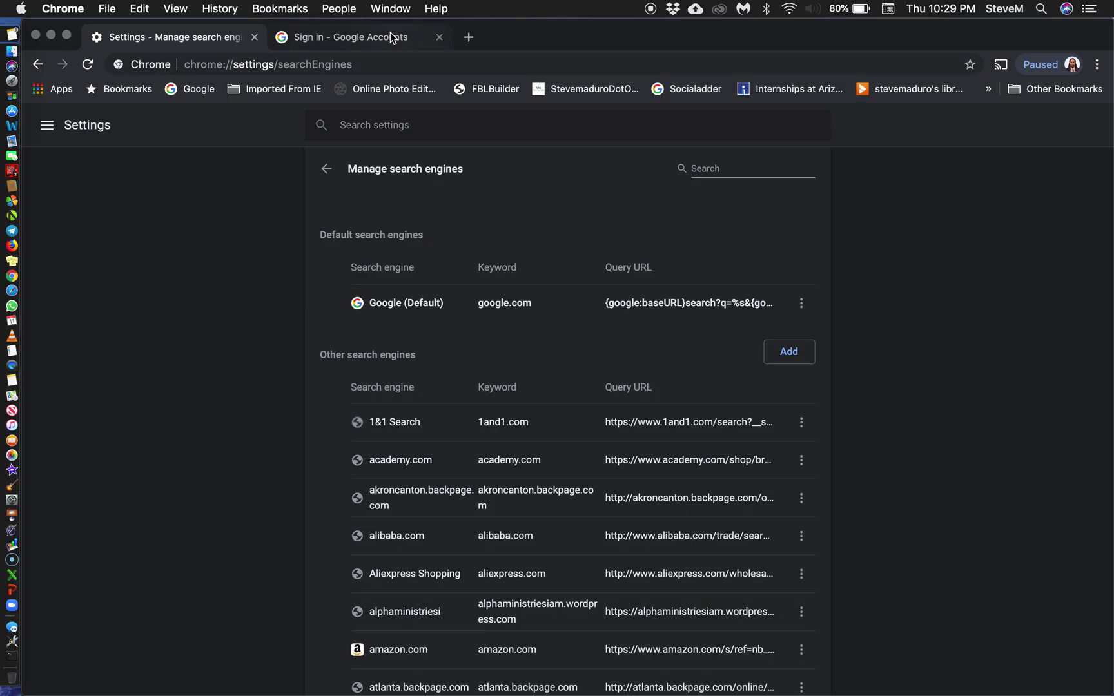
left_click(255, 37)
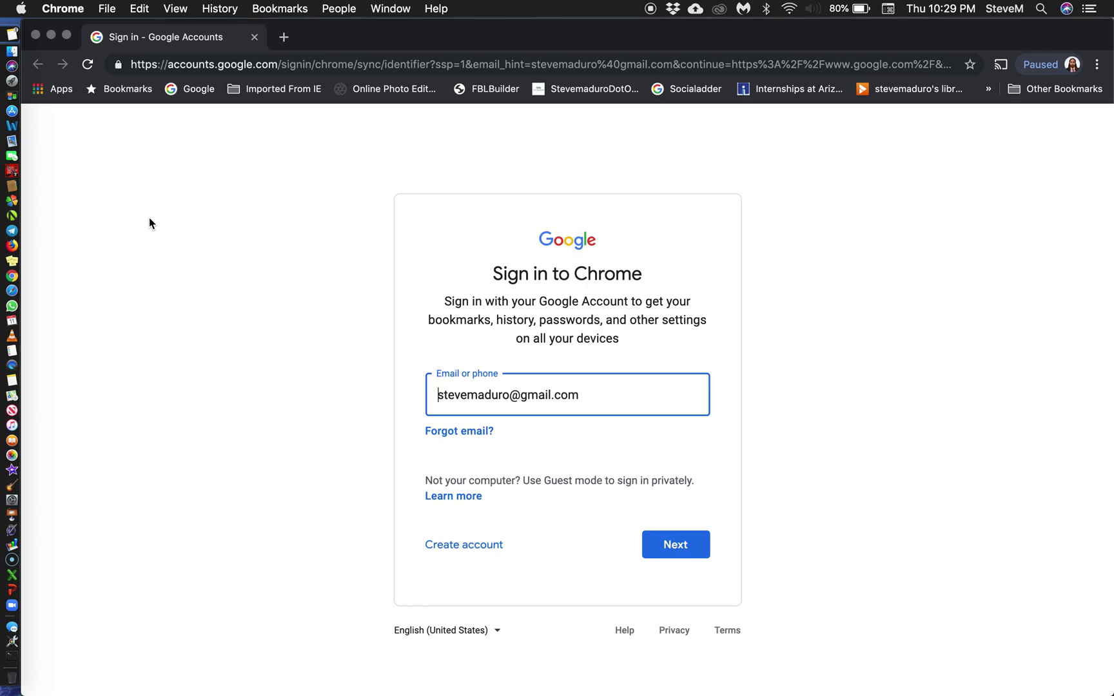
Force quit Google Chrome with Cmd+Option+Esc and close the Force Quit window.
key("super+alt+Escape")
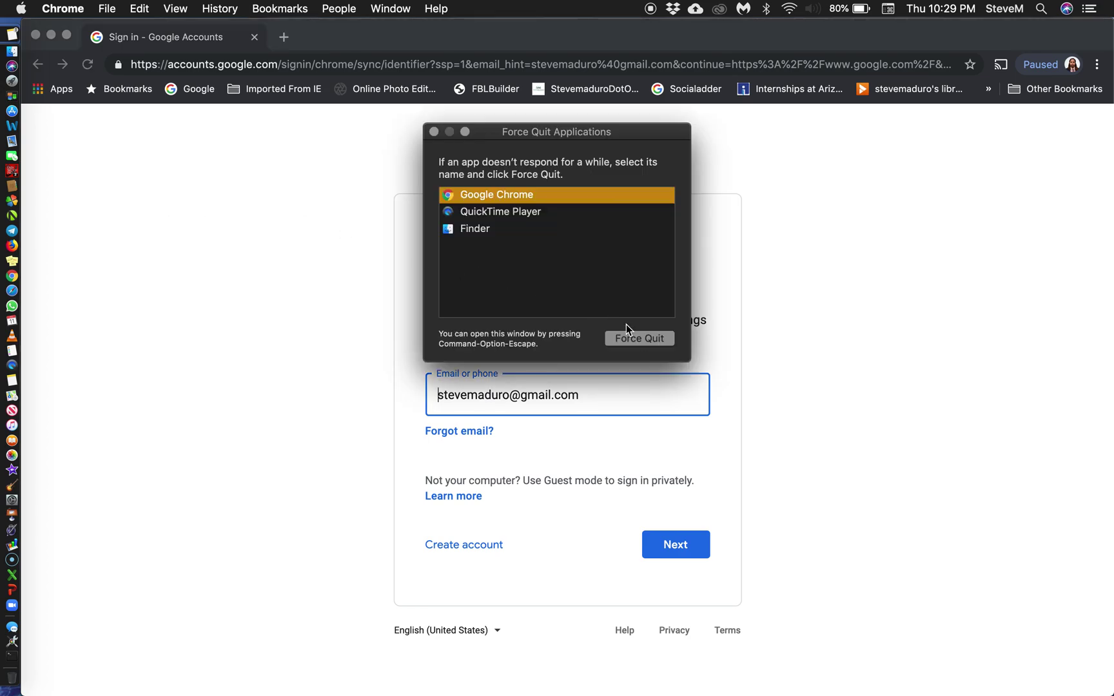
left_click(654, 342)
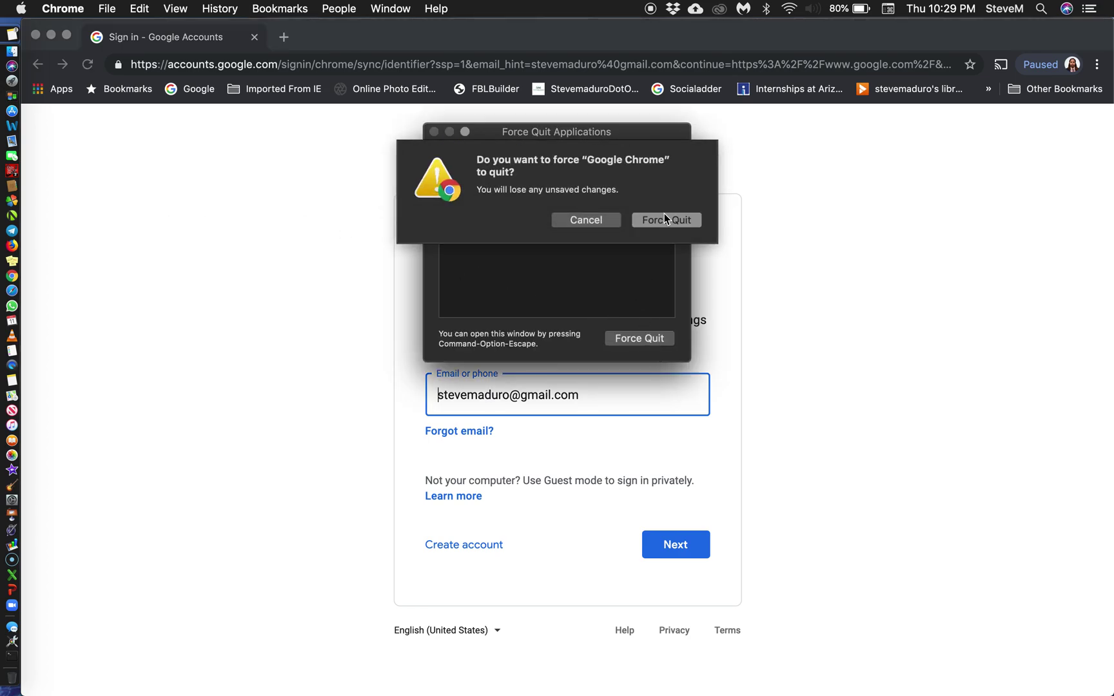
left_click(663, 219)
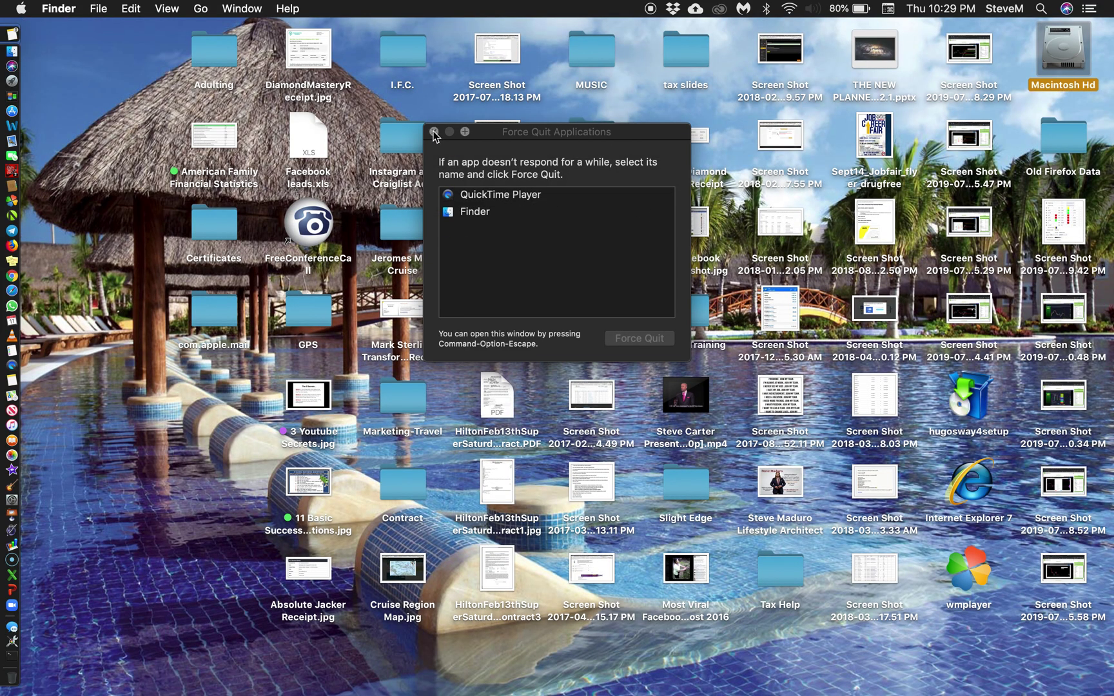
left_click(434, 132)
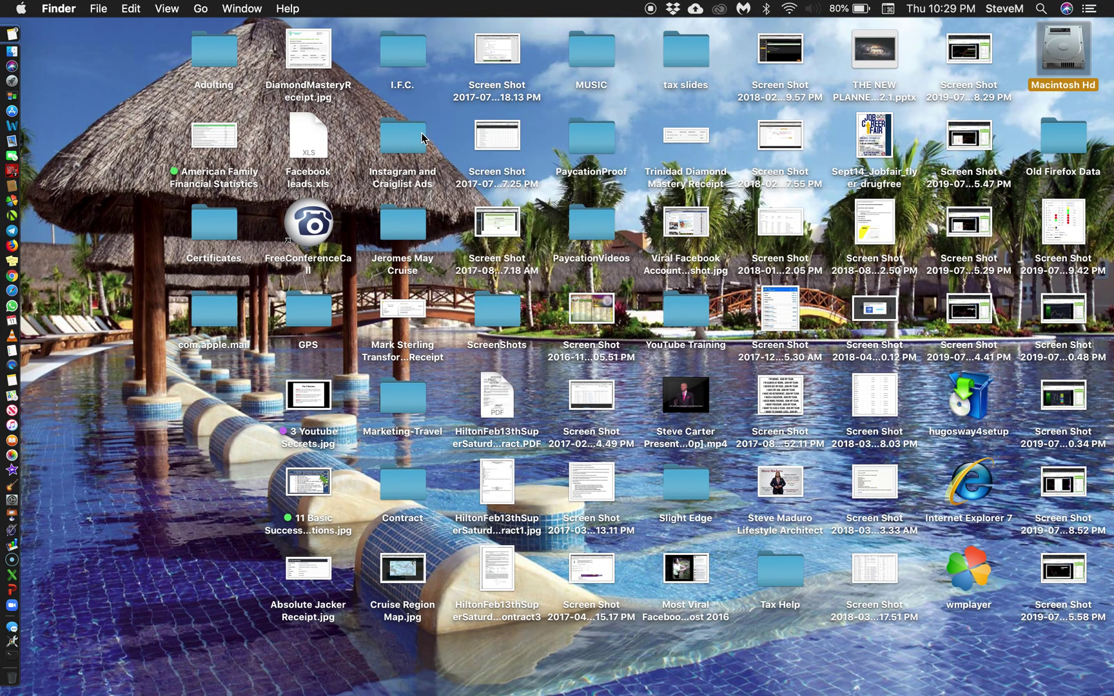
Relaunch Chrome, open three new tabs that all show Google, then bring up Launchpad.
left_click(36, 278)
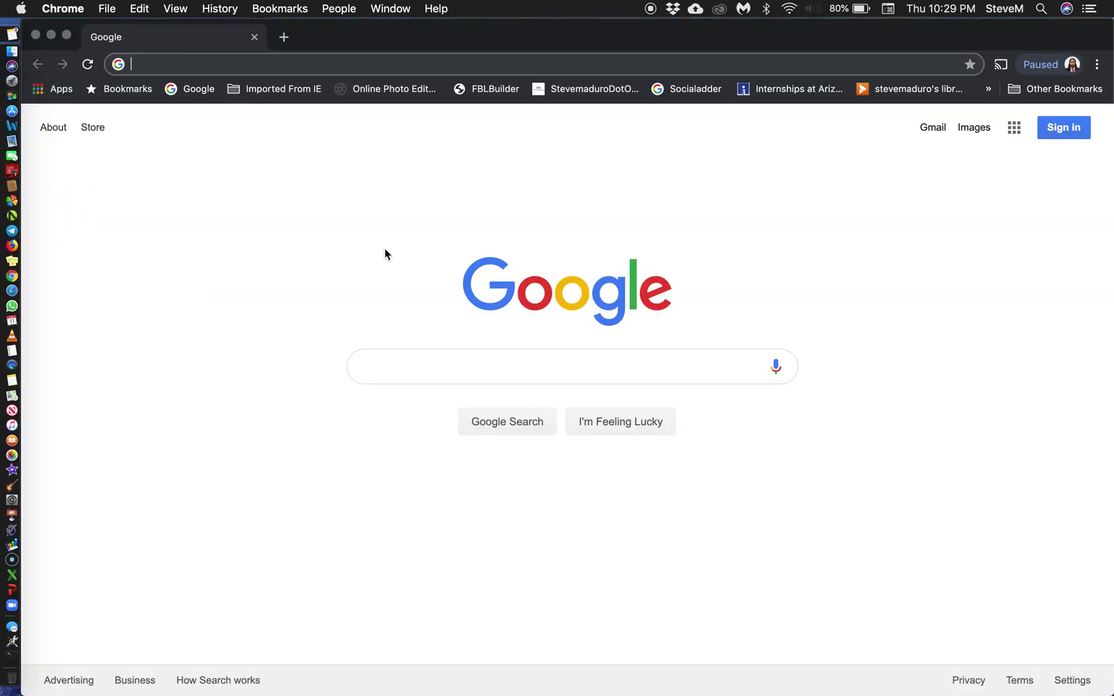
left_click(284, 37)
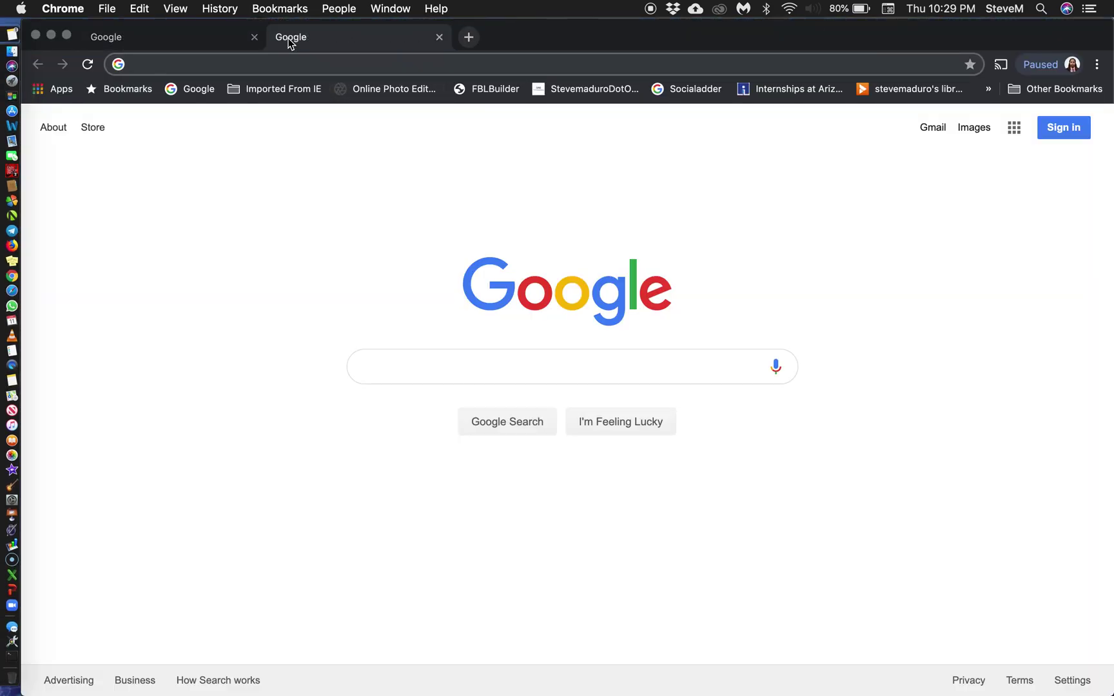
left_click(467, 40)
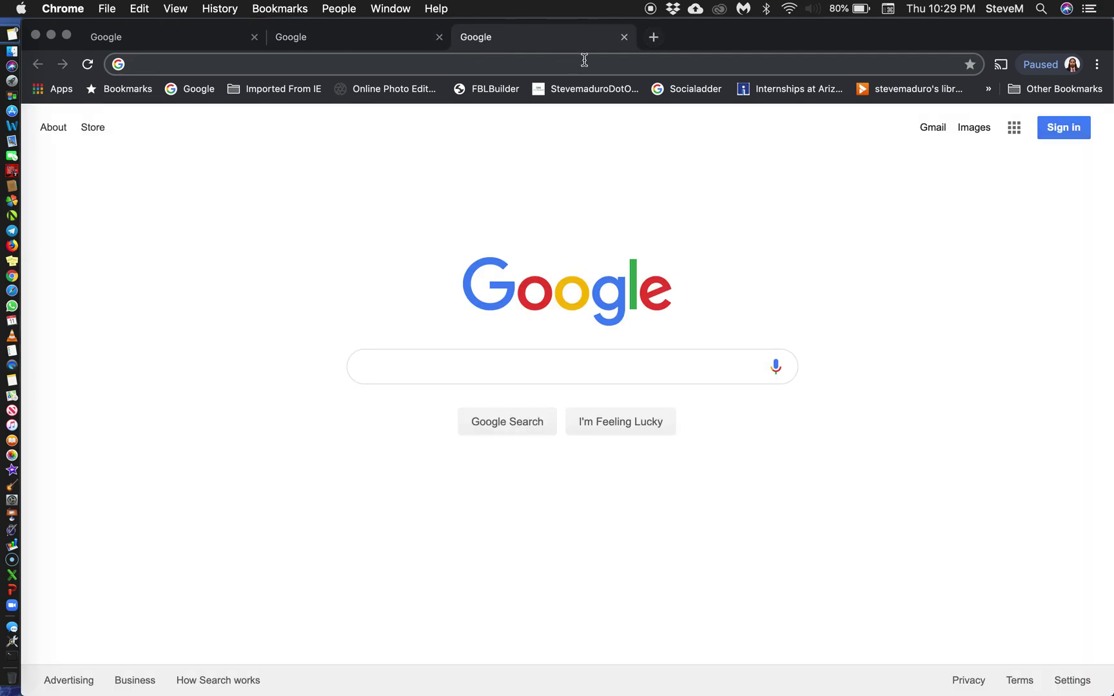
left_click(652, 39)
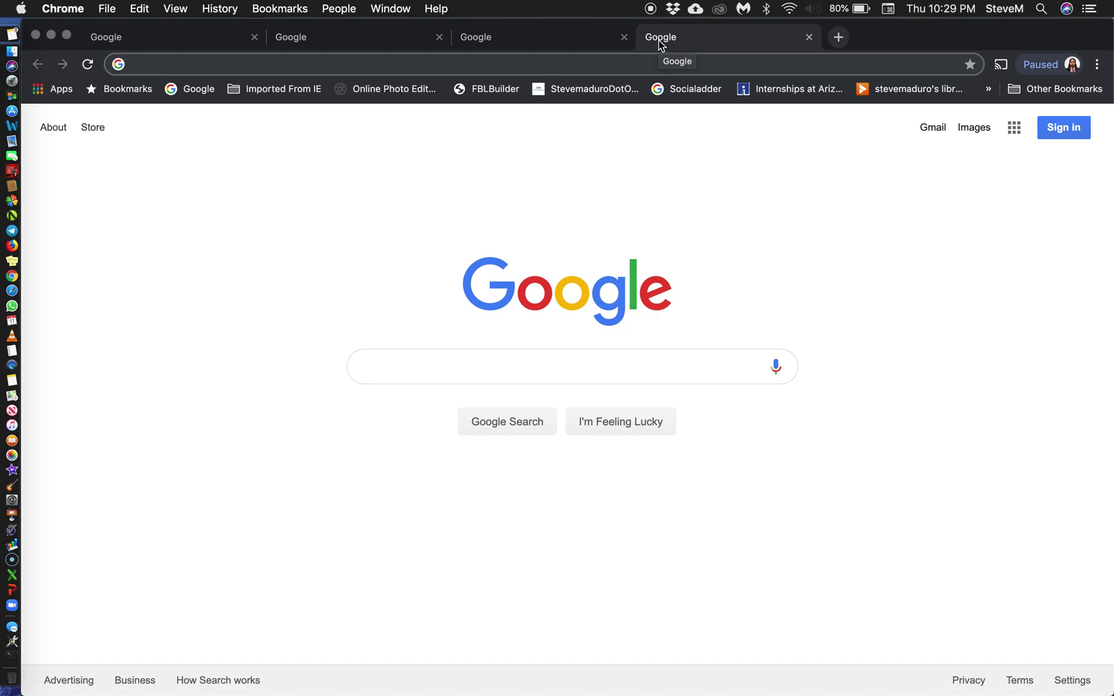
key("ctrl+Up")
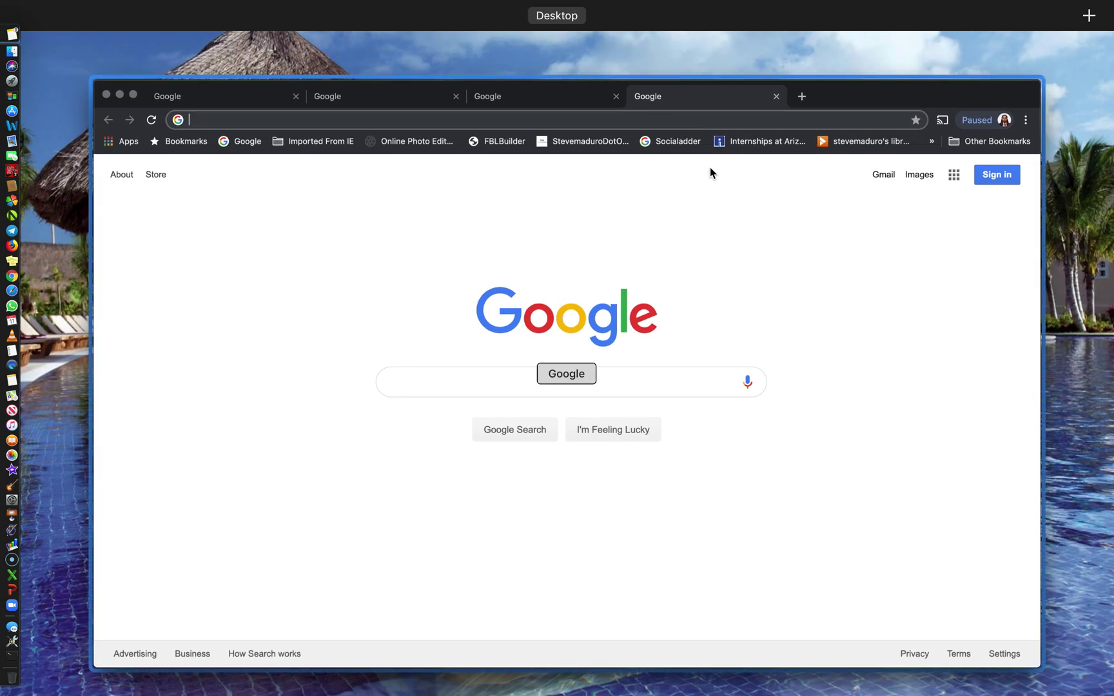
key("F4")
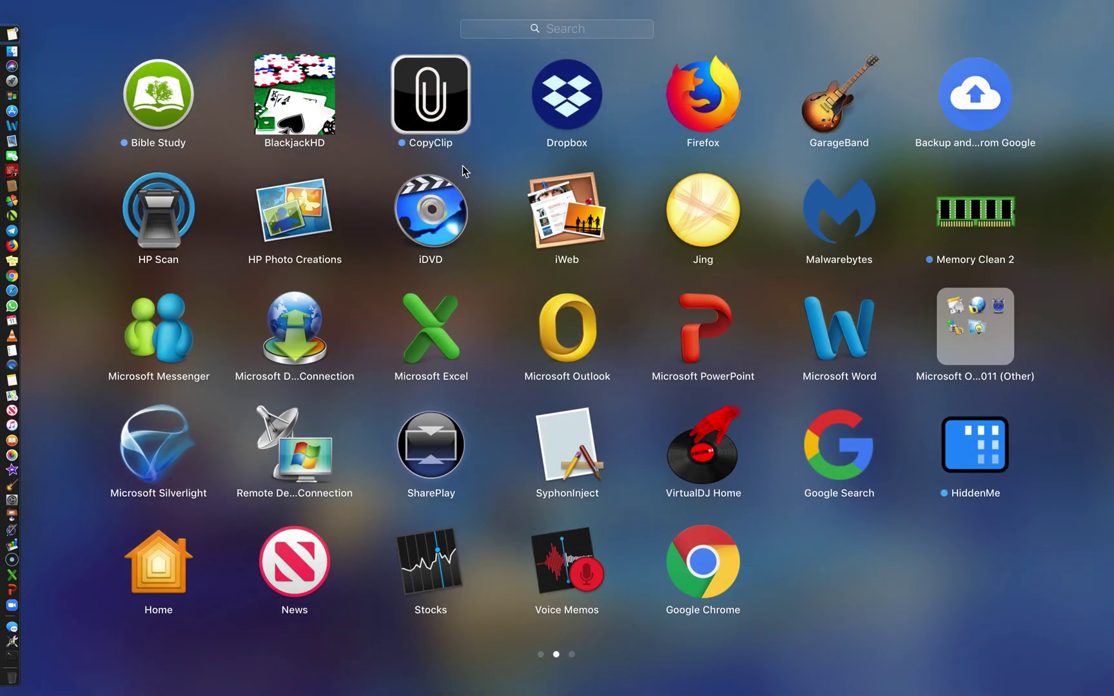
Launch Malwarebytes and run Scan Now, which finds 0 threats across 32,186 objects.
left_click(843, 221)
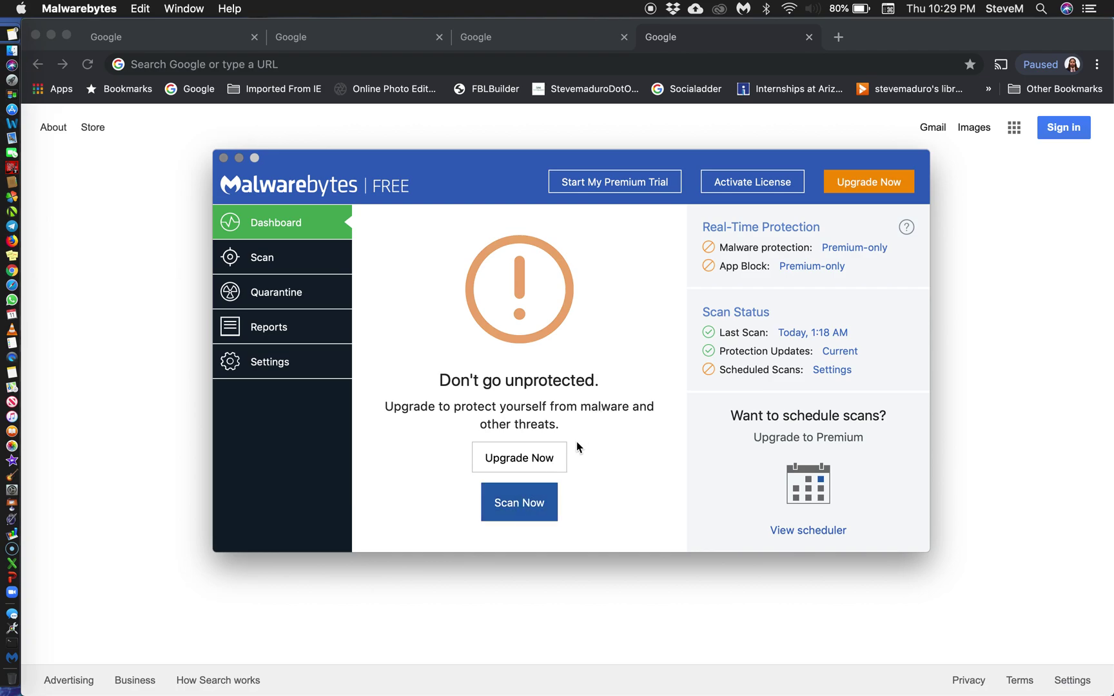
left_click(526, 502)
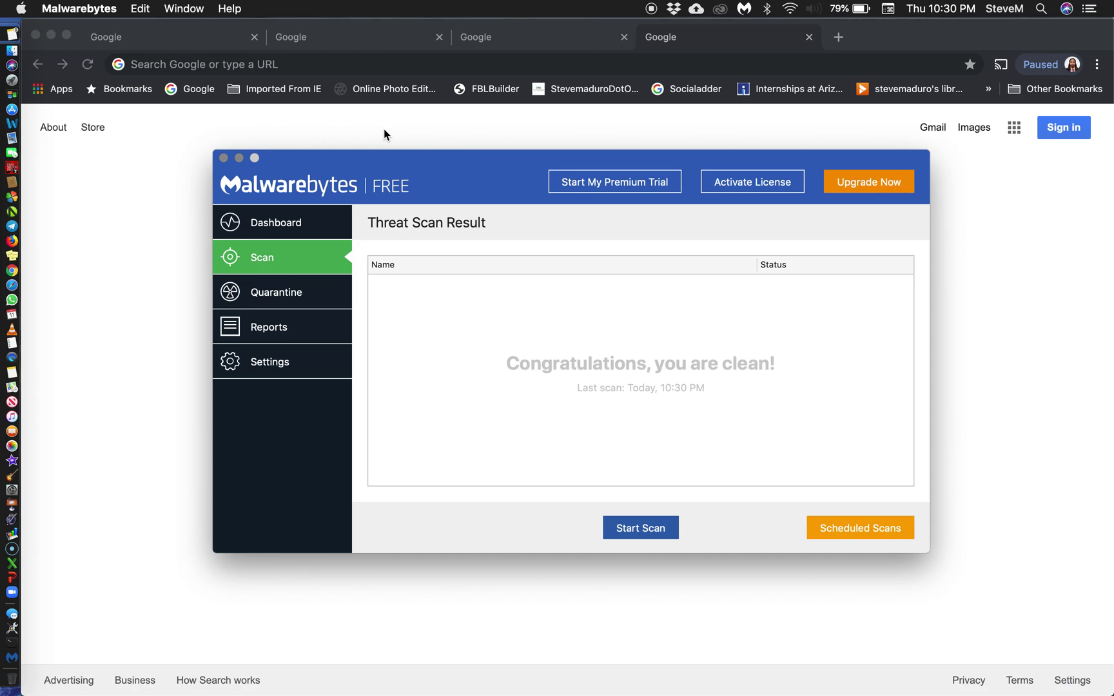
key("super+space")
type("ter")
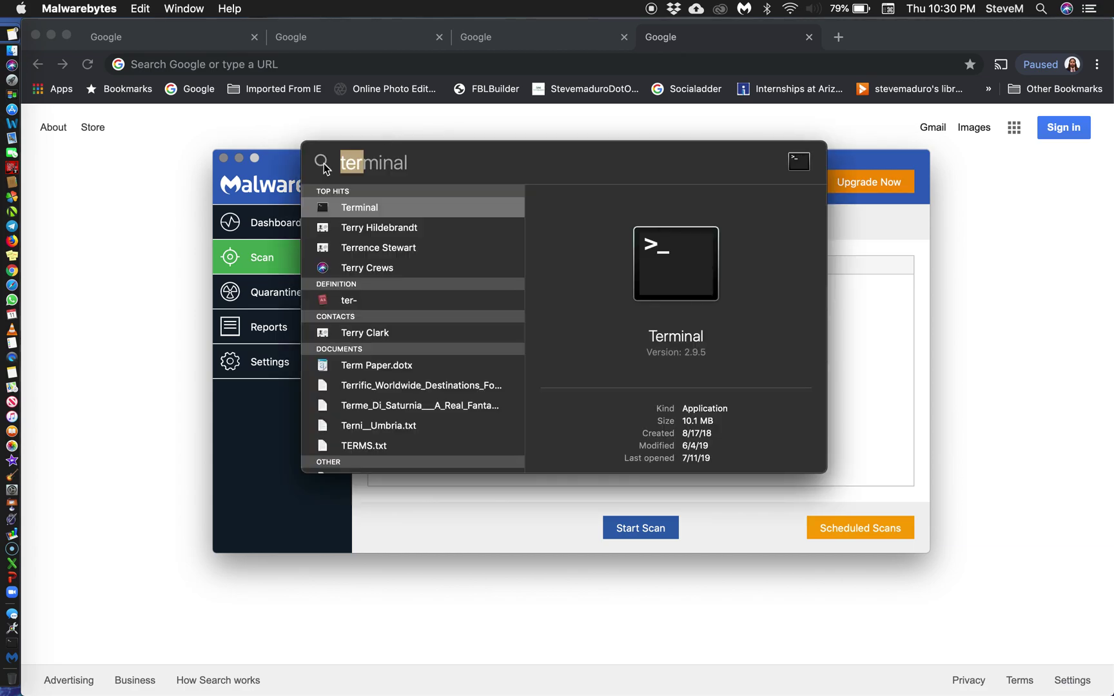
left_click(356, 208)
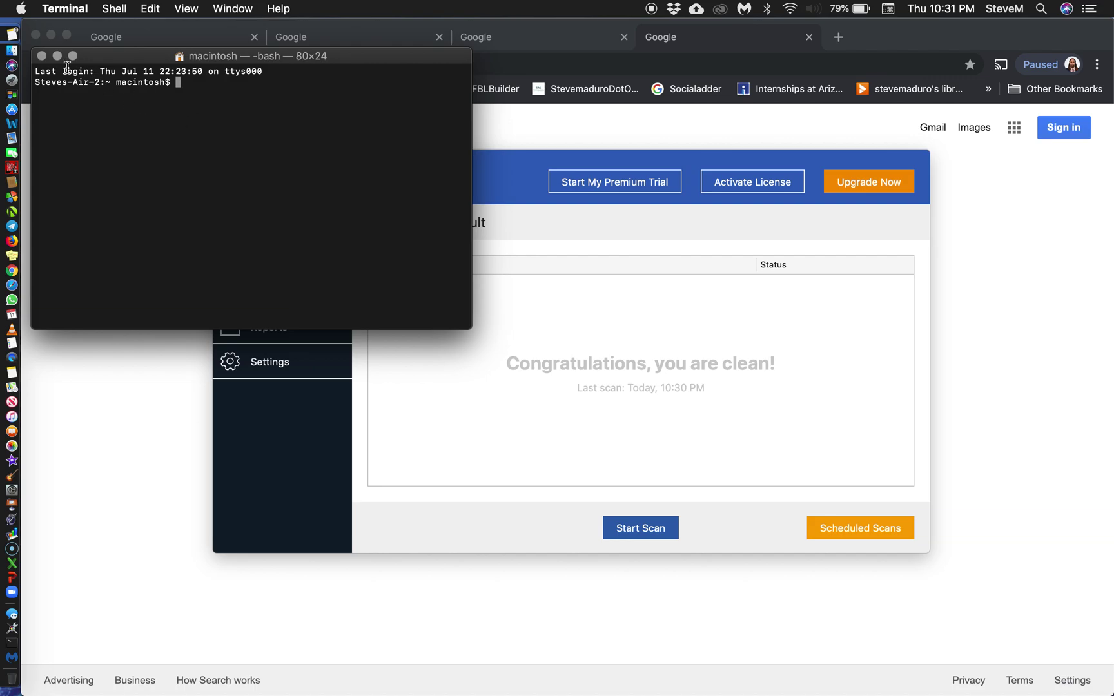
left_click(42, 56)
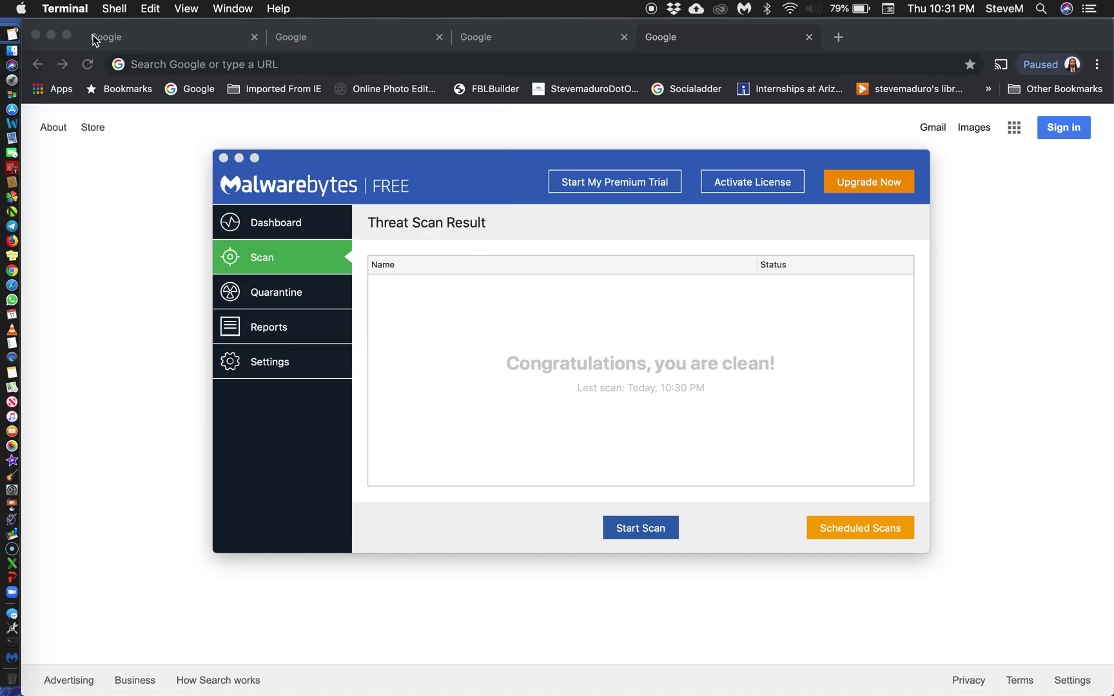